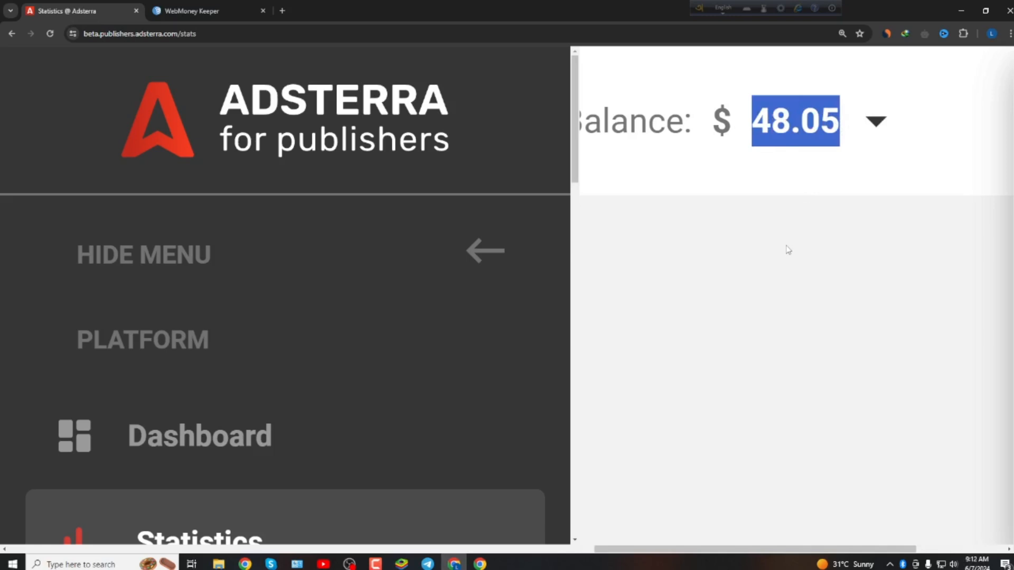
Step: Search Google in a new tab for the USD to BDT exchange rate
click(281, 11)
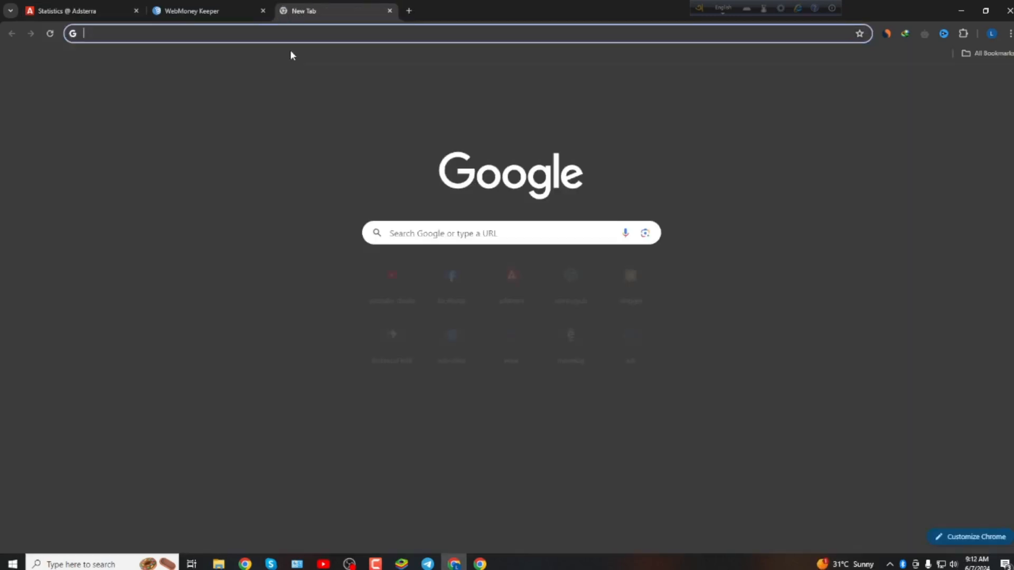
click(415, 229)
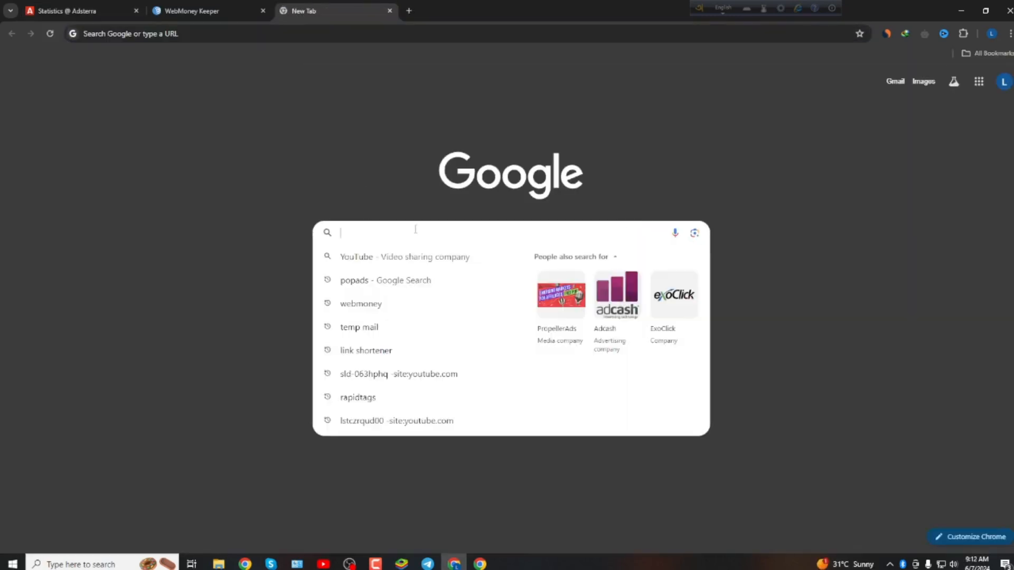
text(usd)
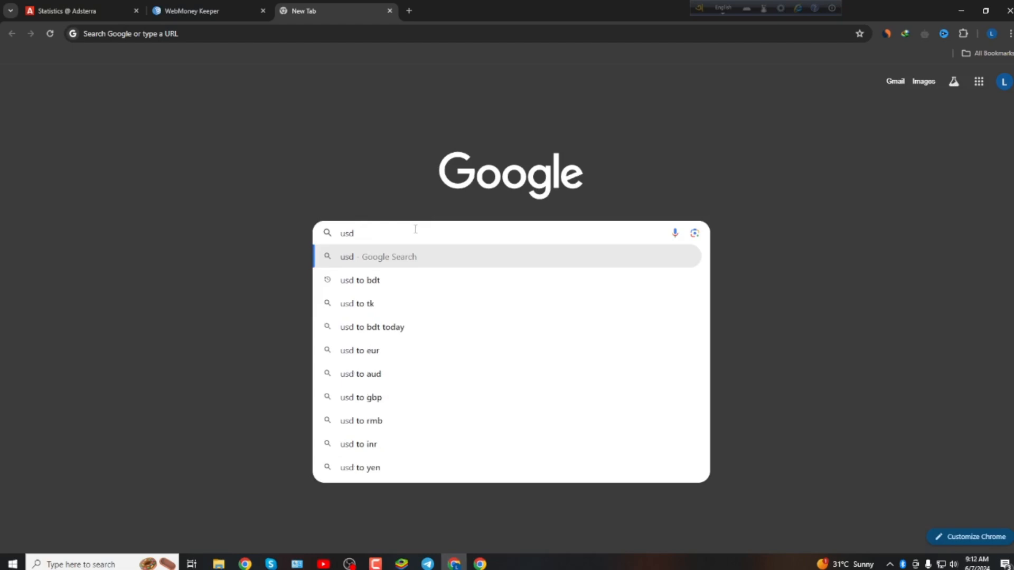
click(410, 280)
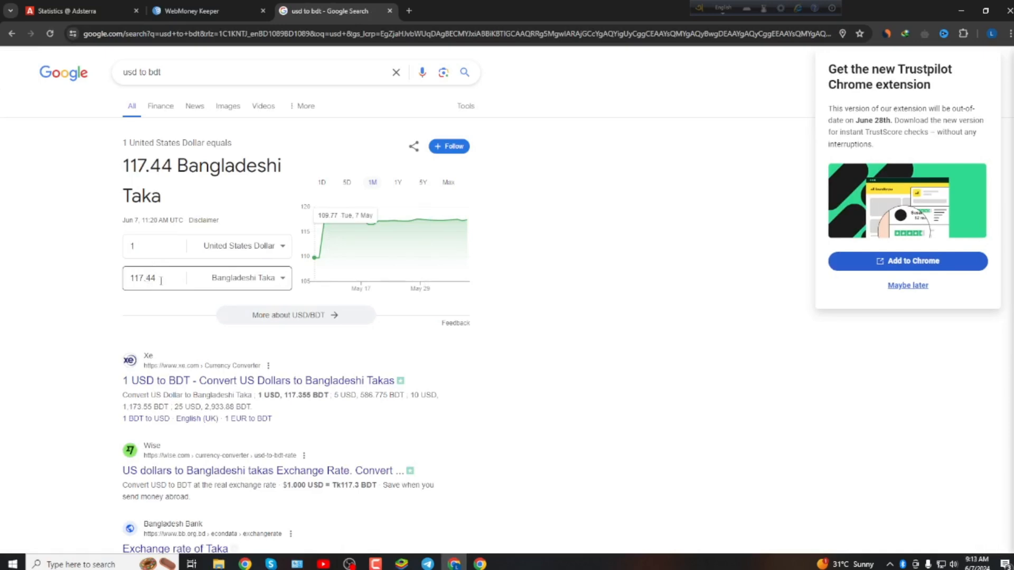
Step: Convert 48 US dollars to 5636.89 Bangladeshi Taka, then return to the Adsterra statistics tab
click(145, 256)
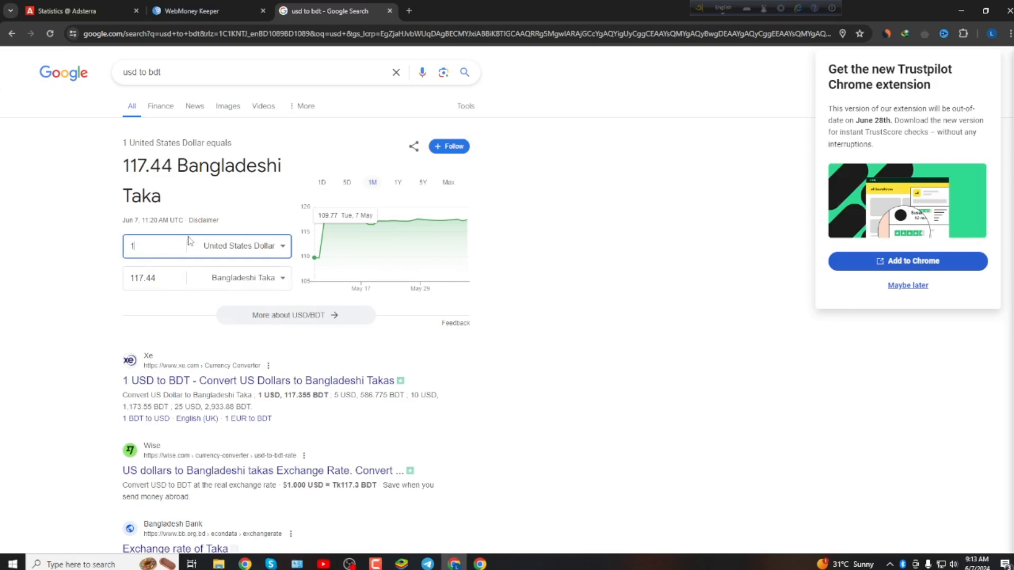
key(BackSpace)
text(48)
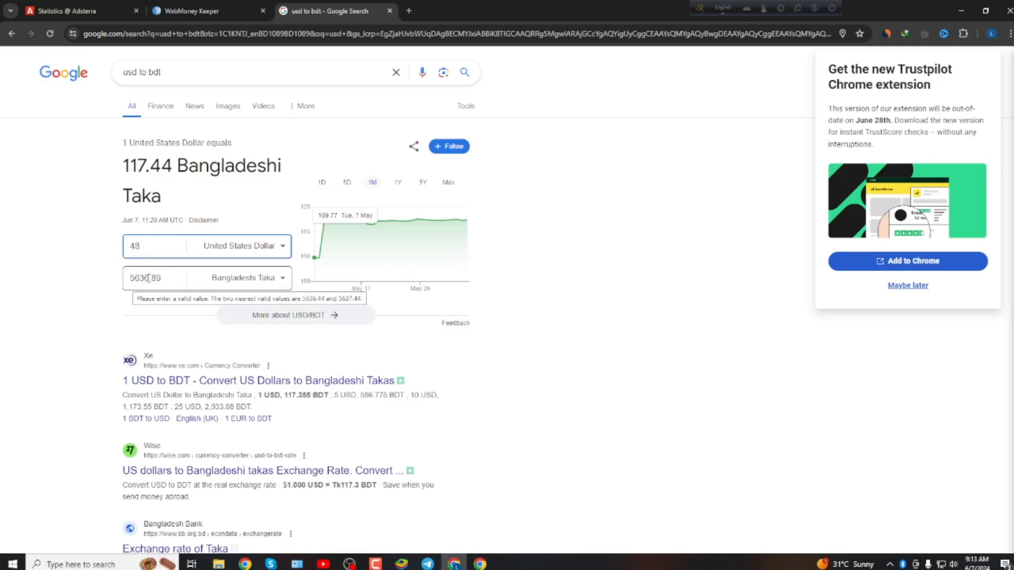
click(79, 11)
click(795, 171)
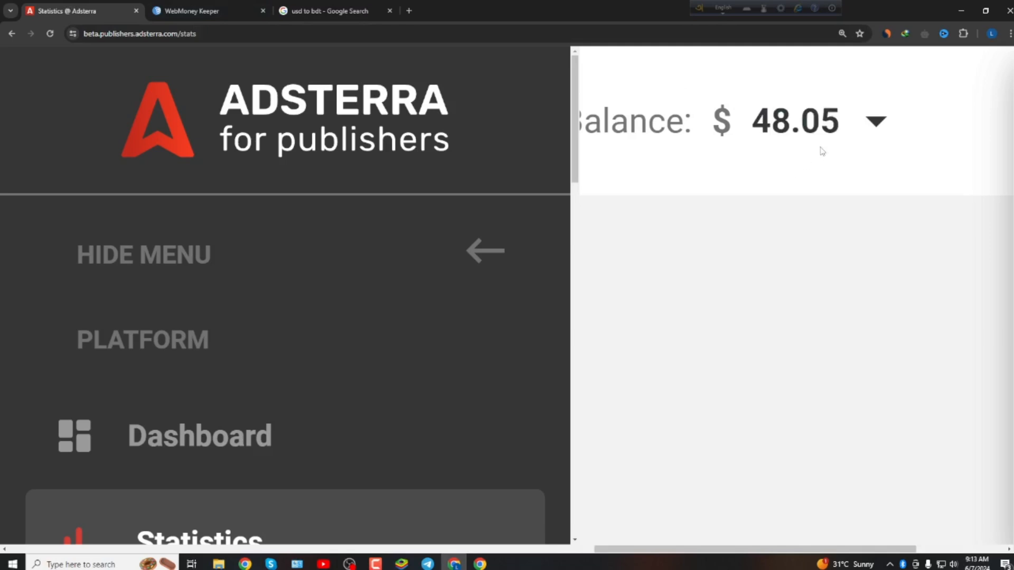
click(880, 121)
click(889, 123)
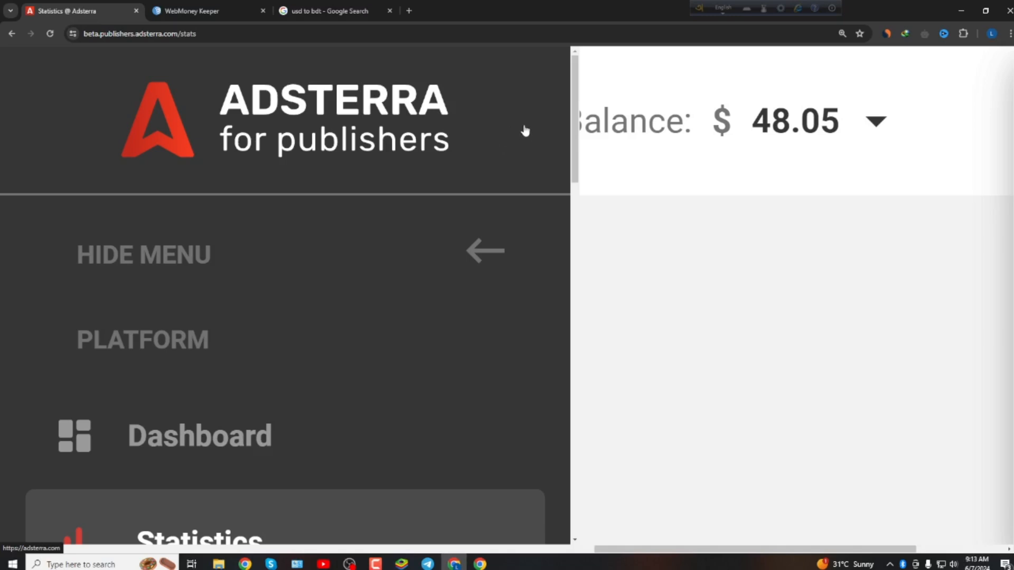
click(866, 125)
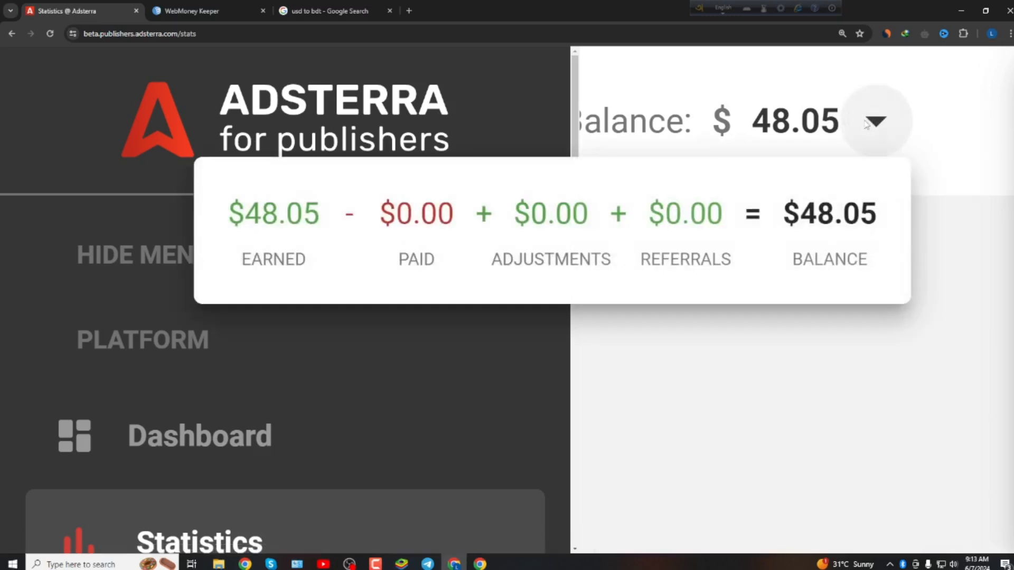
click(865, 125)
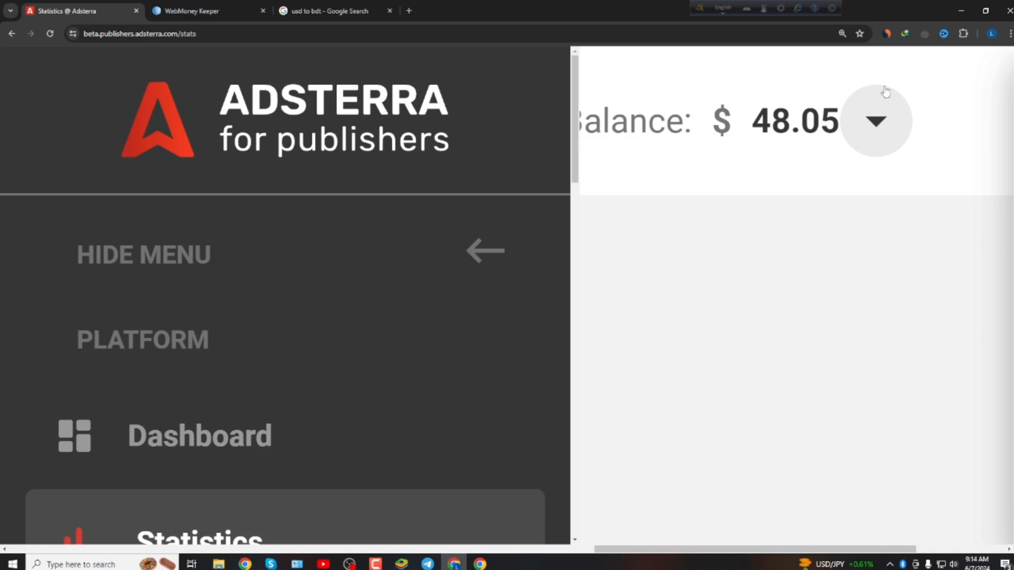
Step: Reset zoom to 100%, resubmit the inactive Social Bar and Native Banner units, then open Payment information
key(ctrl+minus)
key(ctrl+minus)
key(ctrl+minus)
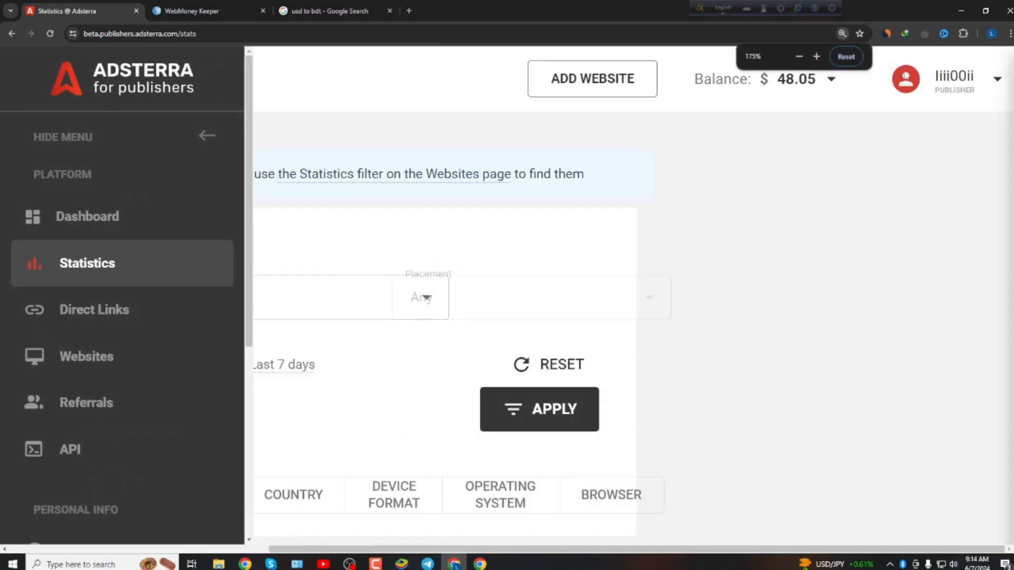
click(860, 59)
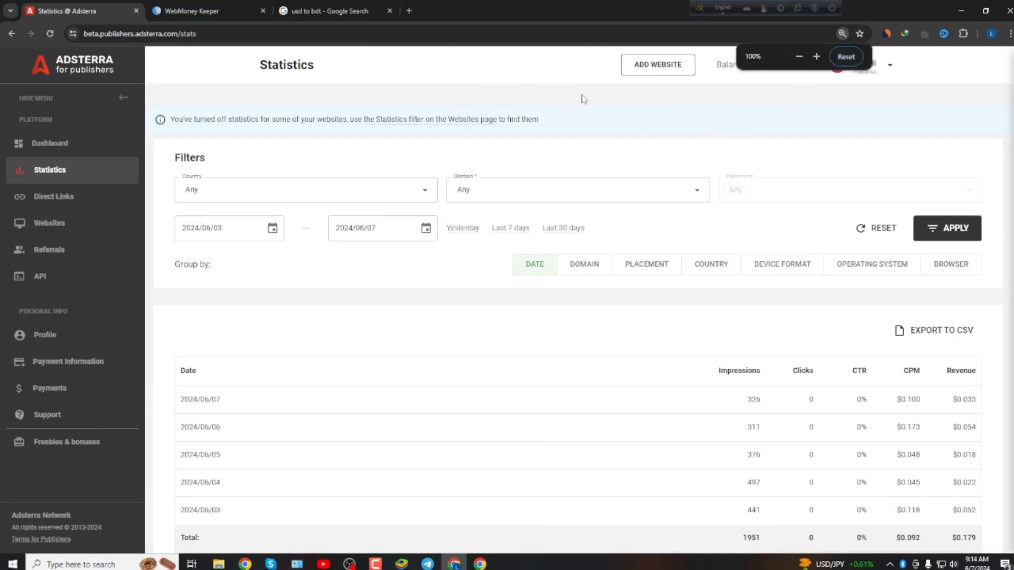
click(90, 234)
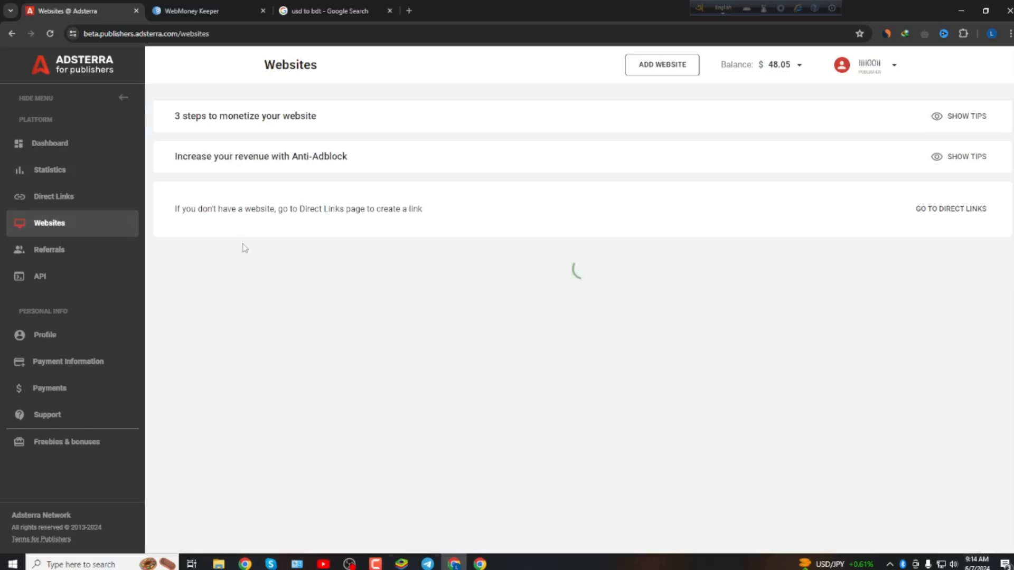
click(172, 401)
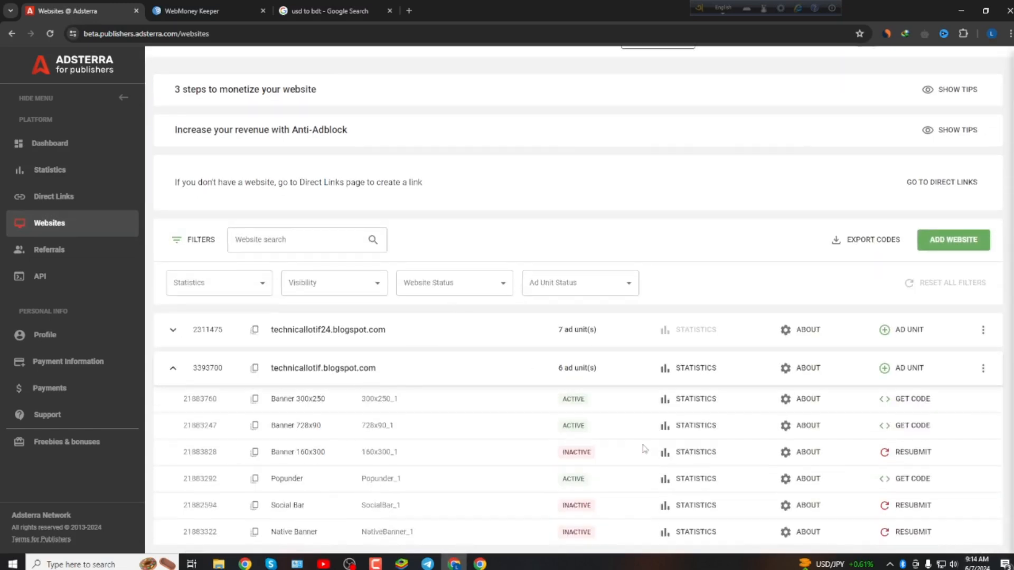
click(905, 504)
click(890, 530)
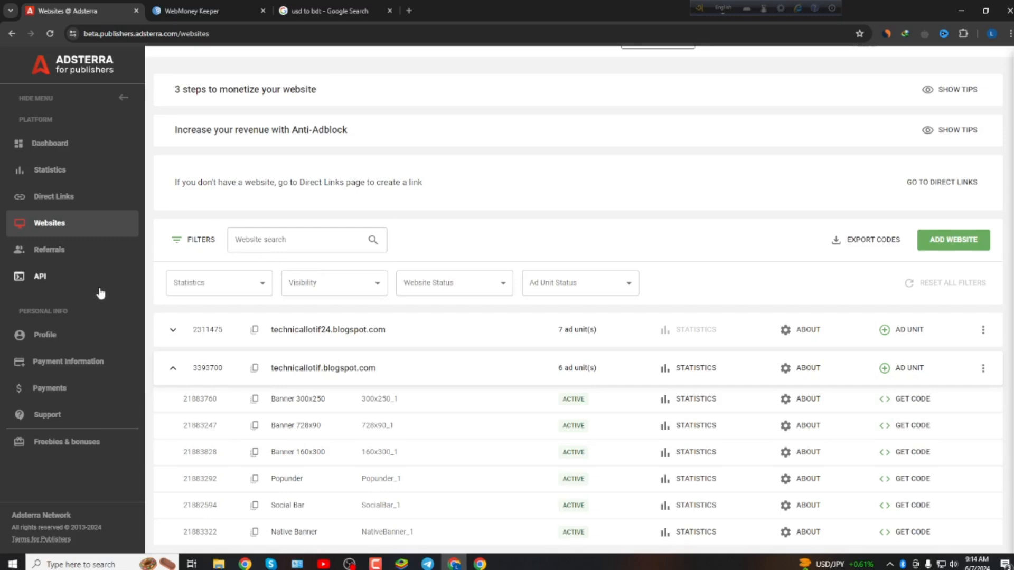
click(80, 365)
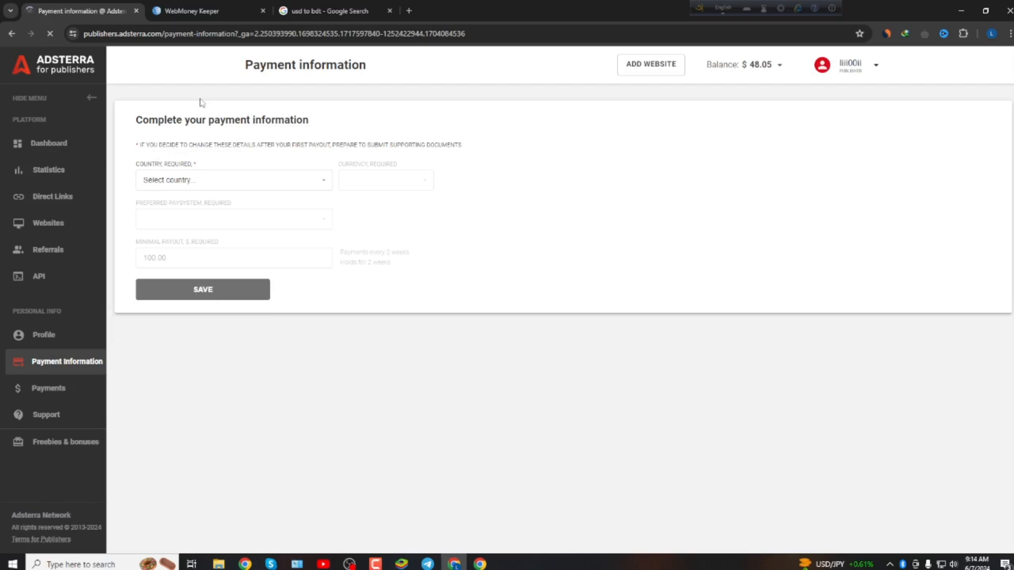
Step: Choose Bangladesh as the payment country and BDT as the currency
click(163, 185)
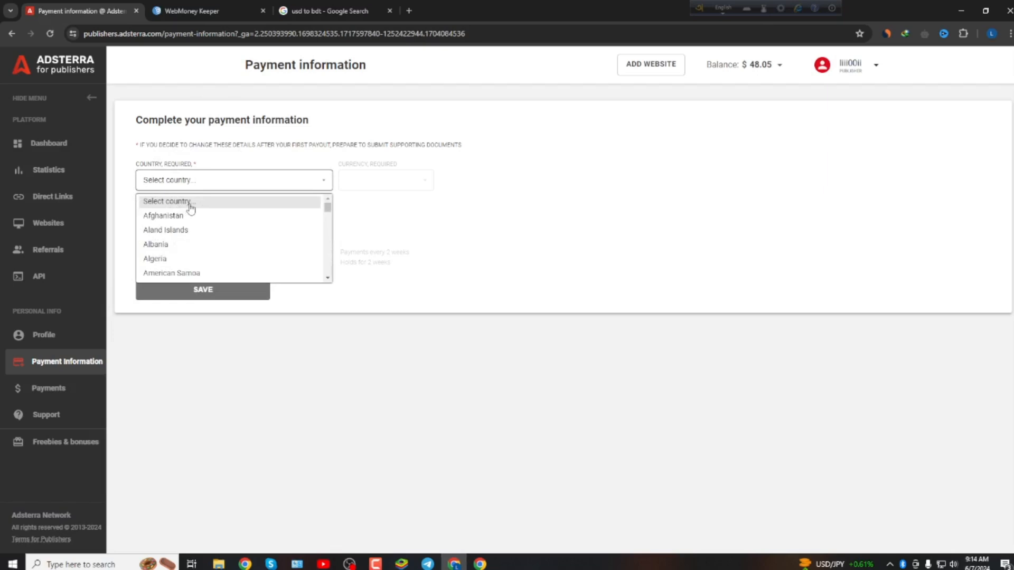
scroll(193, 207, down, 4)
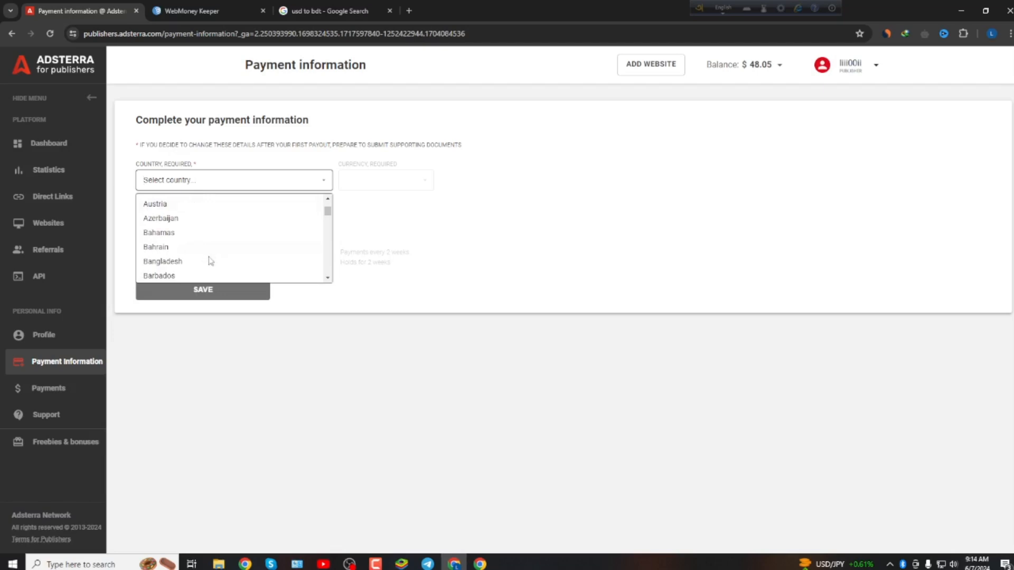
click(163, 261)
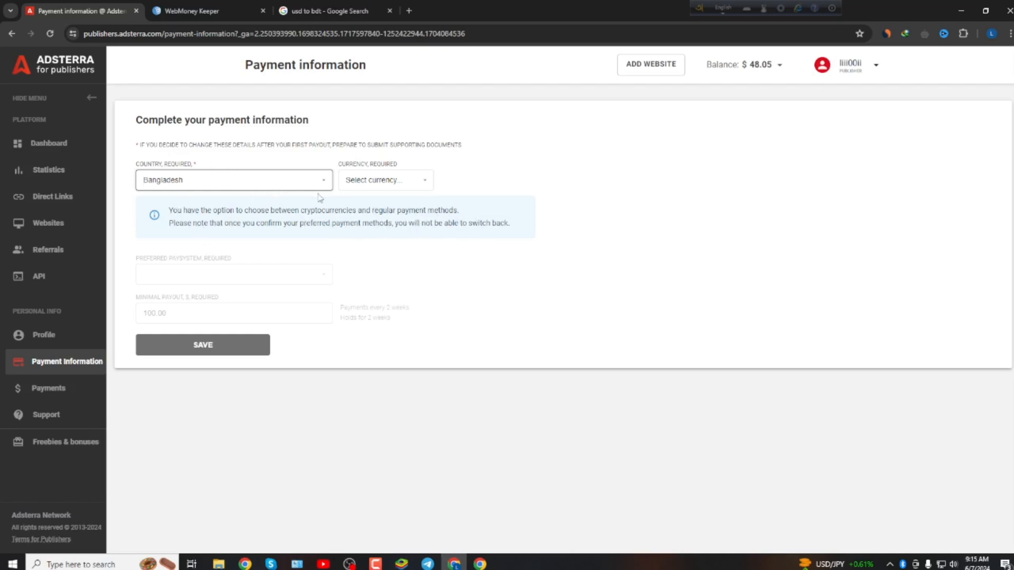
click(363, 189)
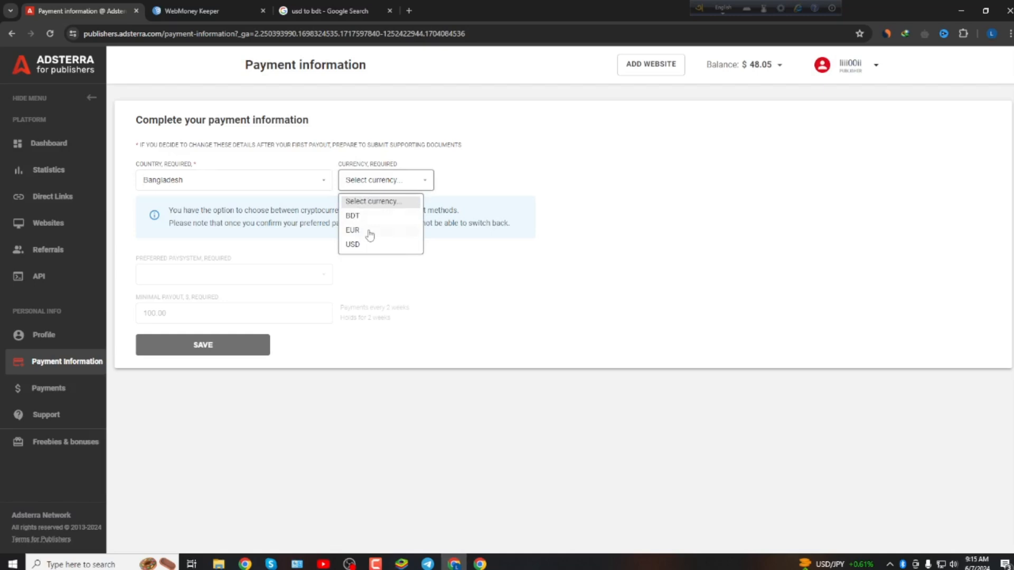
click(368, 221)
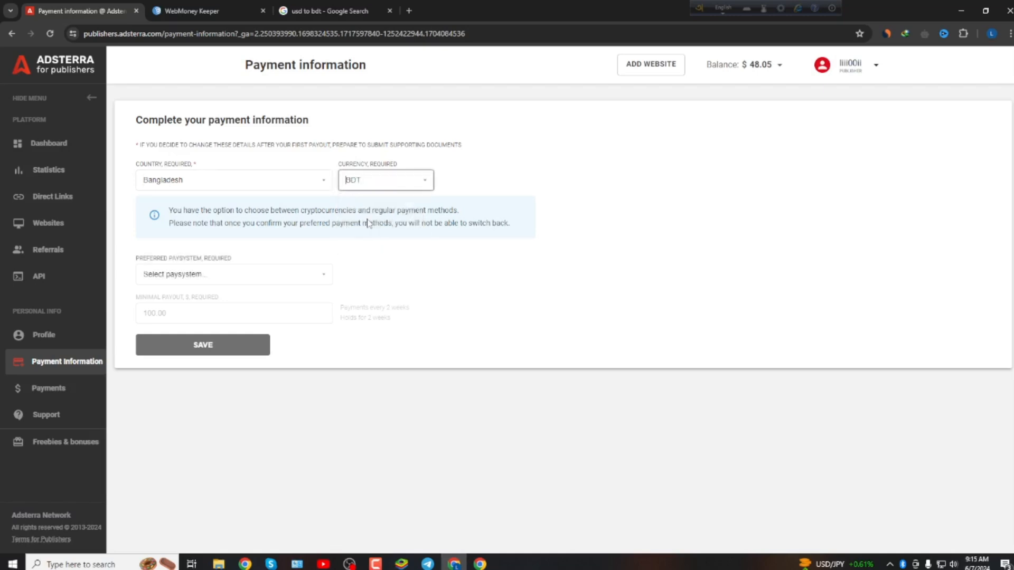
Step: Change the payment currency from BDT to USD
click(207, 277)
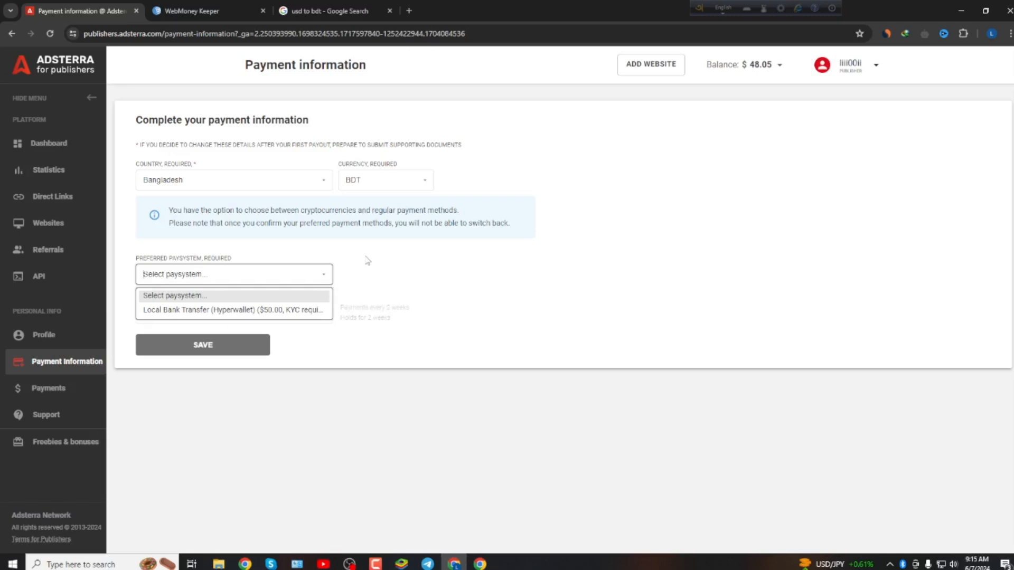
click(348, 252)
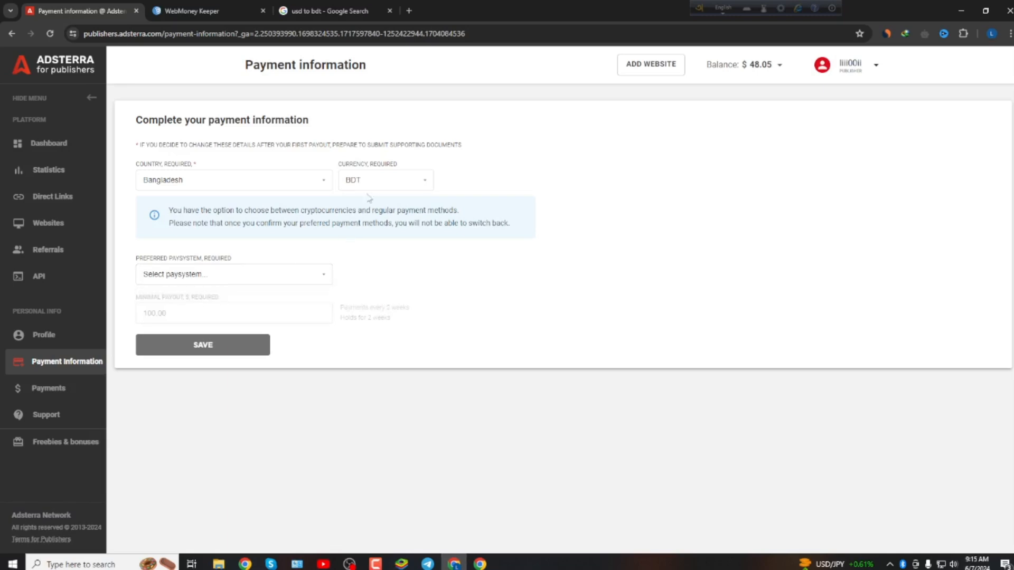
click(375, 188)
click(359, 244)
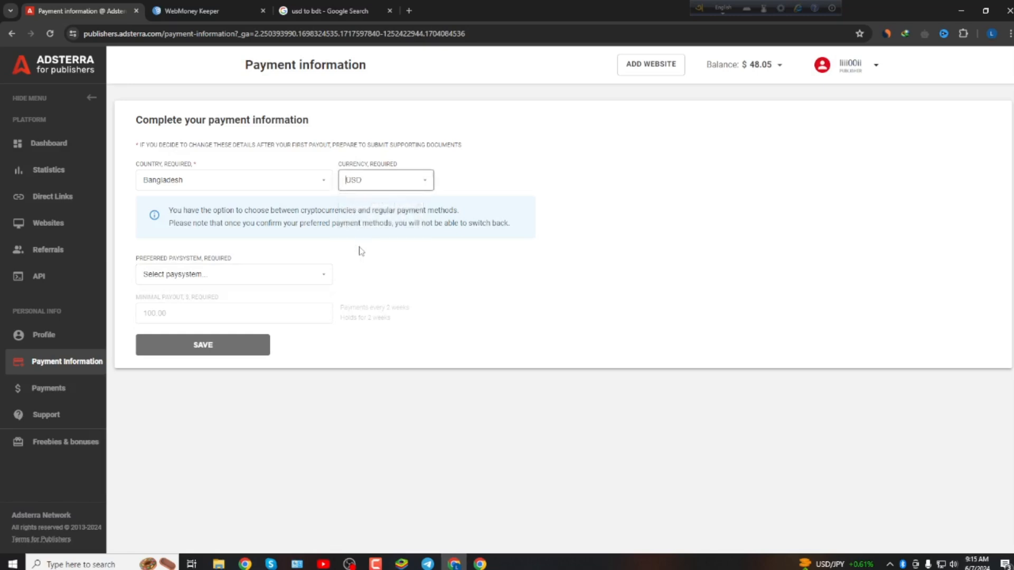
Step: Choose Webmoney WMZ ($5.00) as the preferred paysystem
click(247, 272)
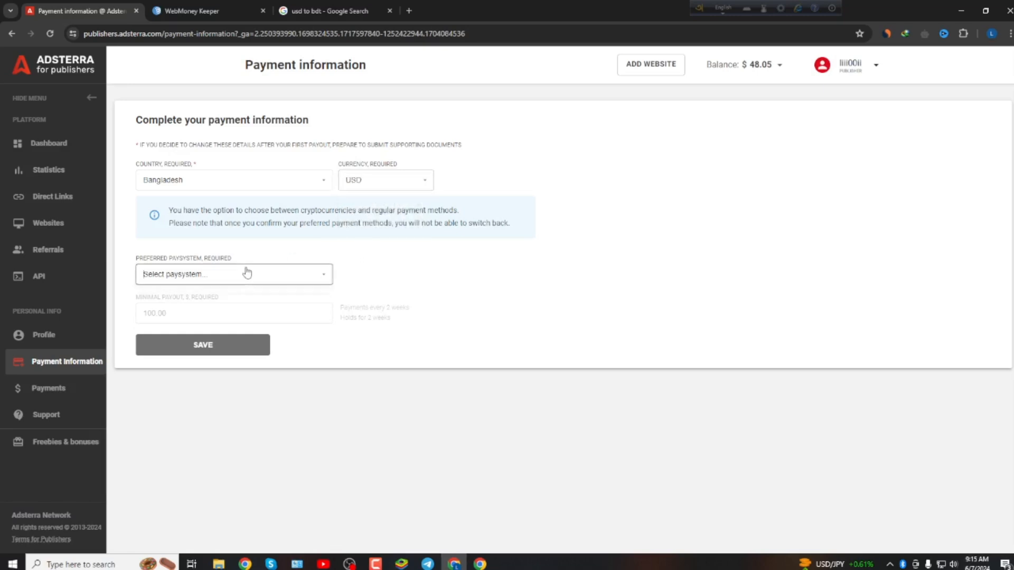
scroll(194, 304, down, 1)
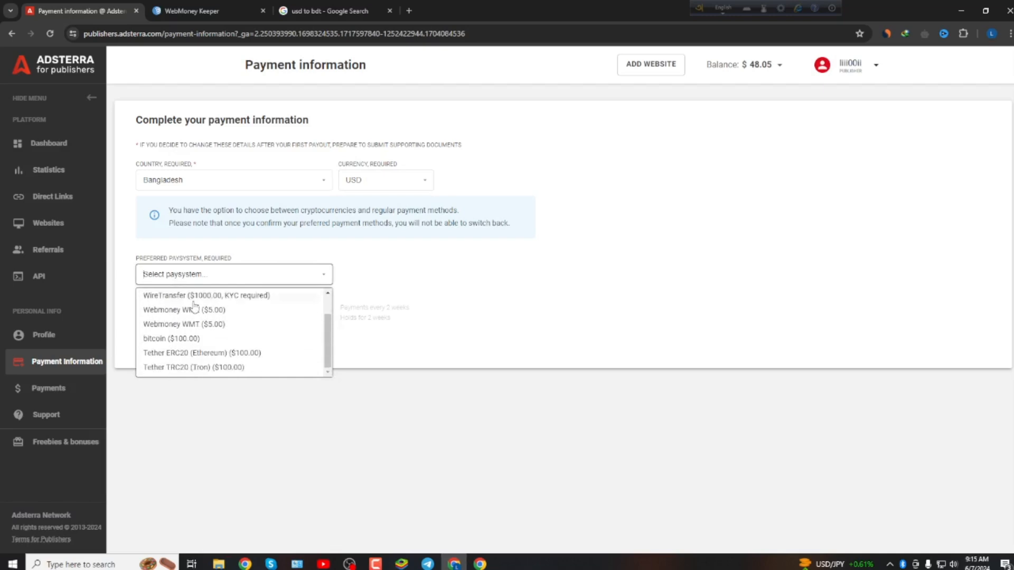
scroll(207, 306, up, 2)
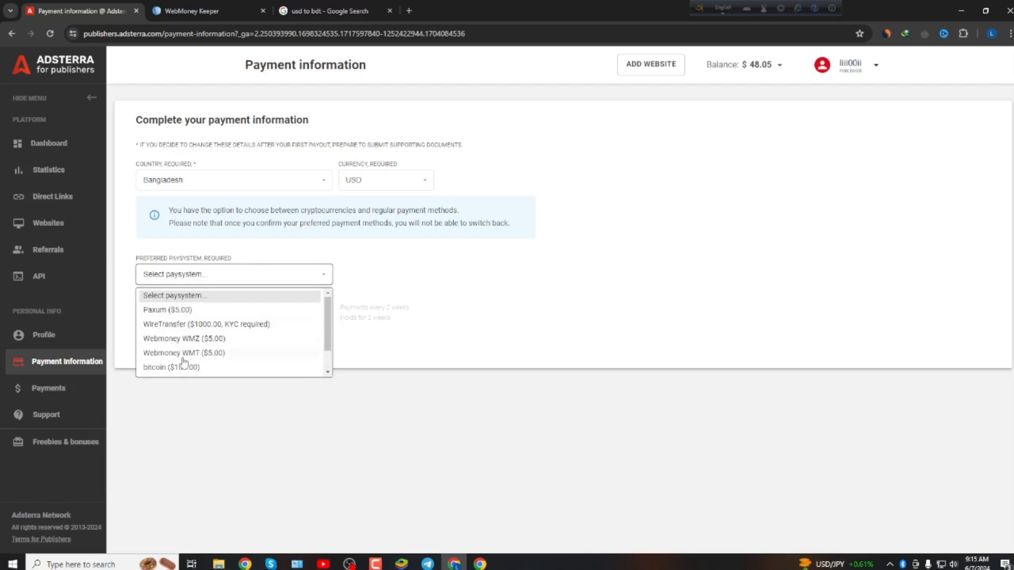
scroll(184, 362, down, 2)
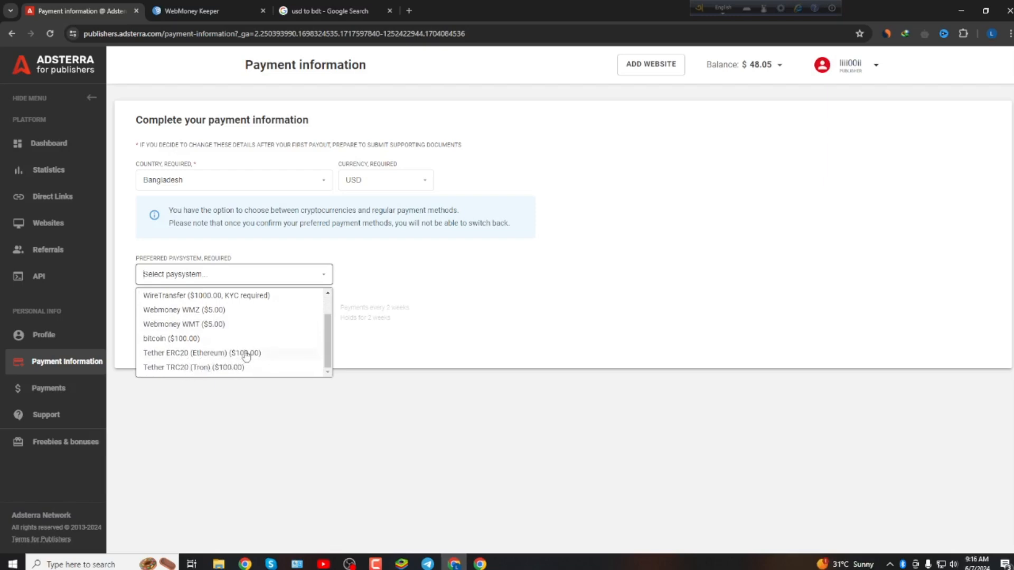
scroll(233, 349, up, 2)
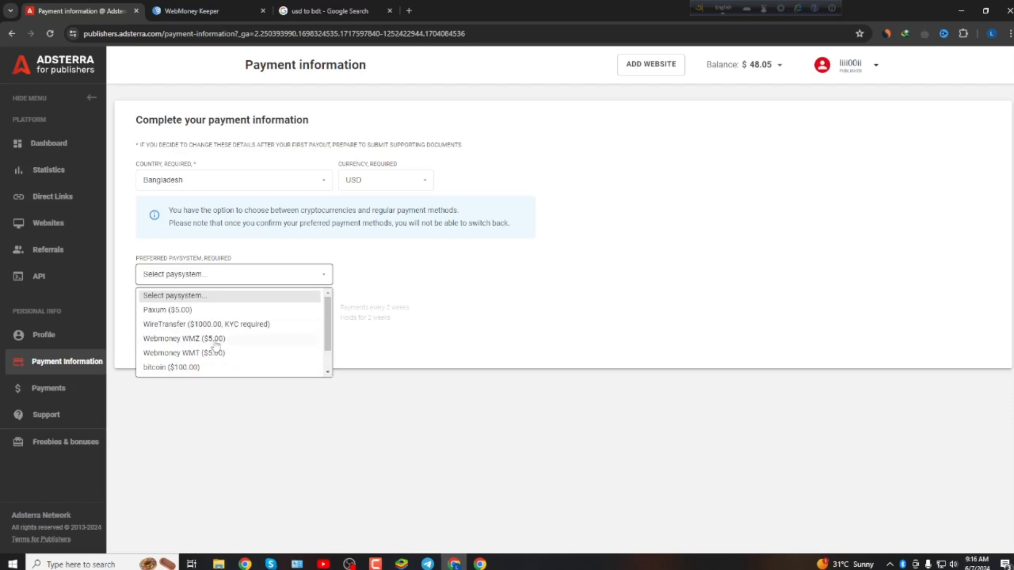
scroll(216, 343, down, 1)
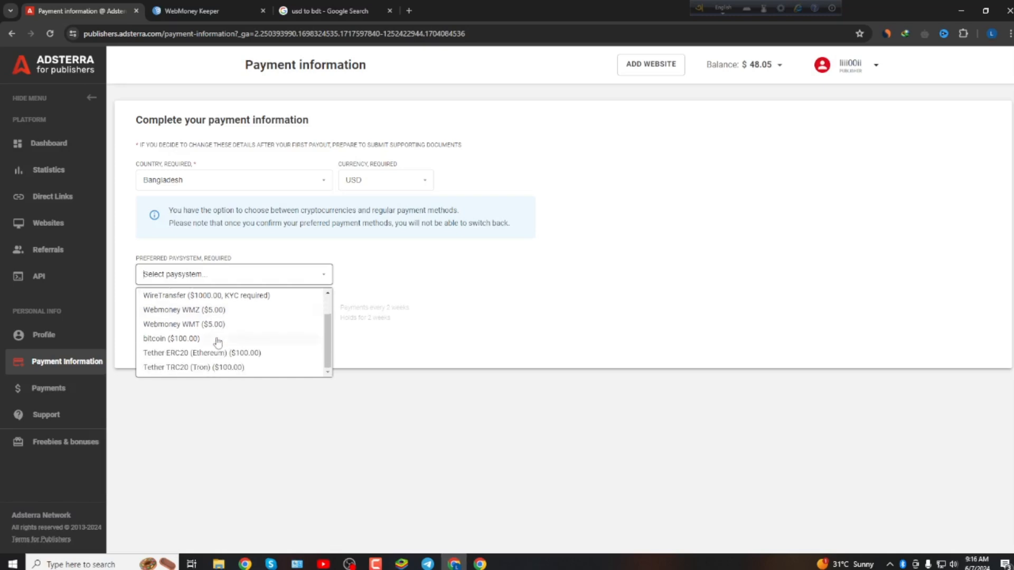
scroll(264, 333, up, 1)
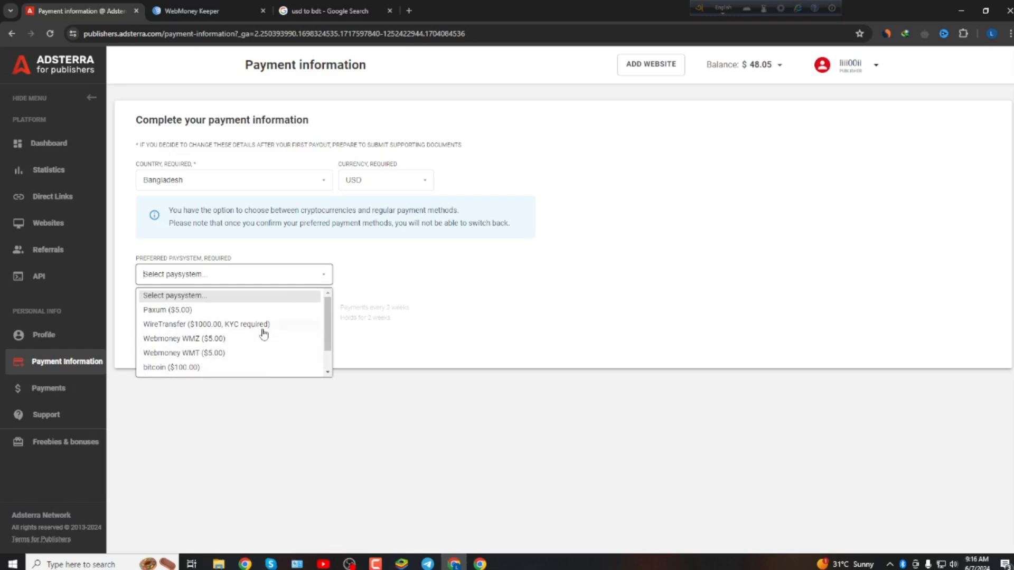
scroll(261, 333, down, 1)
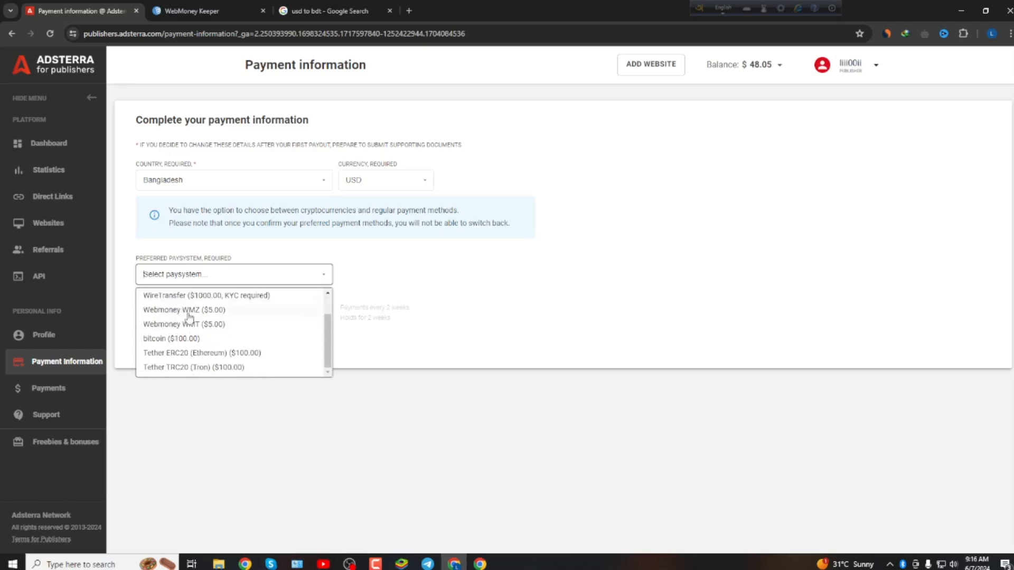
click(207, 312)
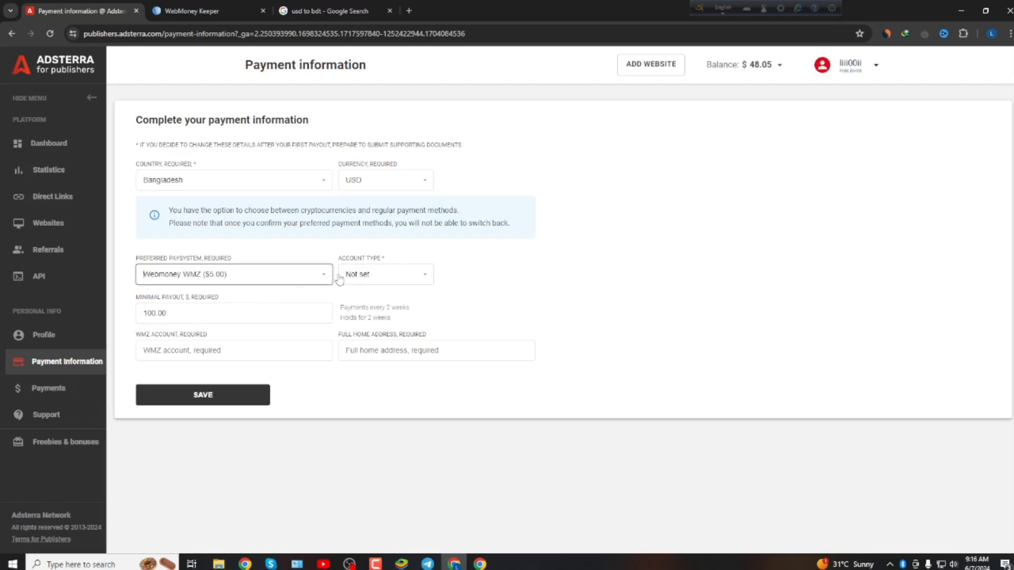
Step: Set the account type to Individual and lower the minimal payout from 100.00 to 5
click(385, 275)
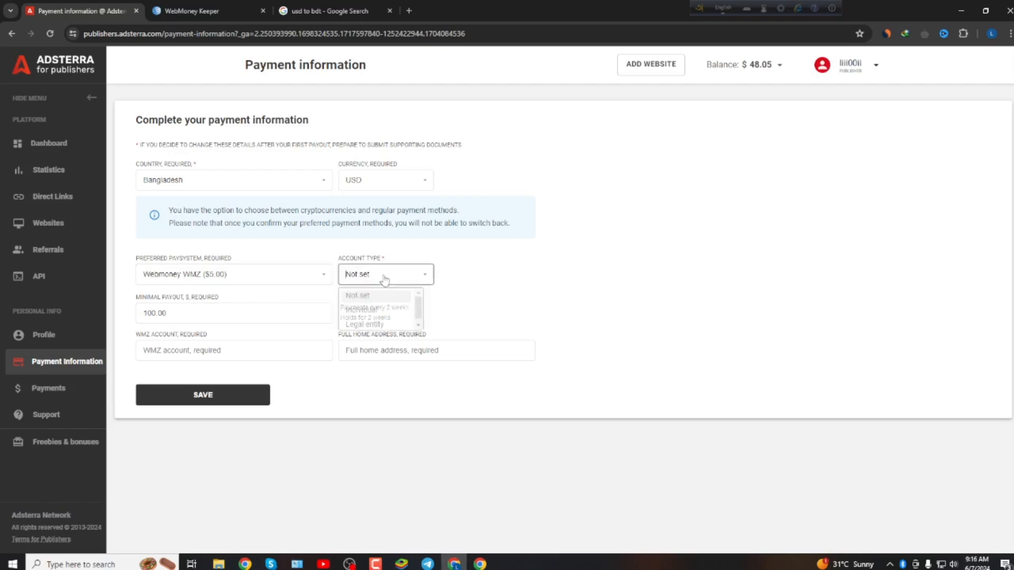
click(400, 315)
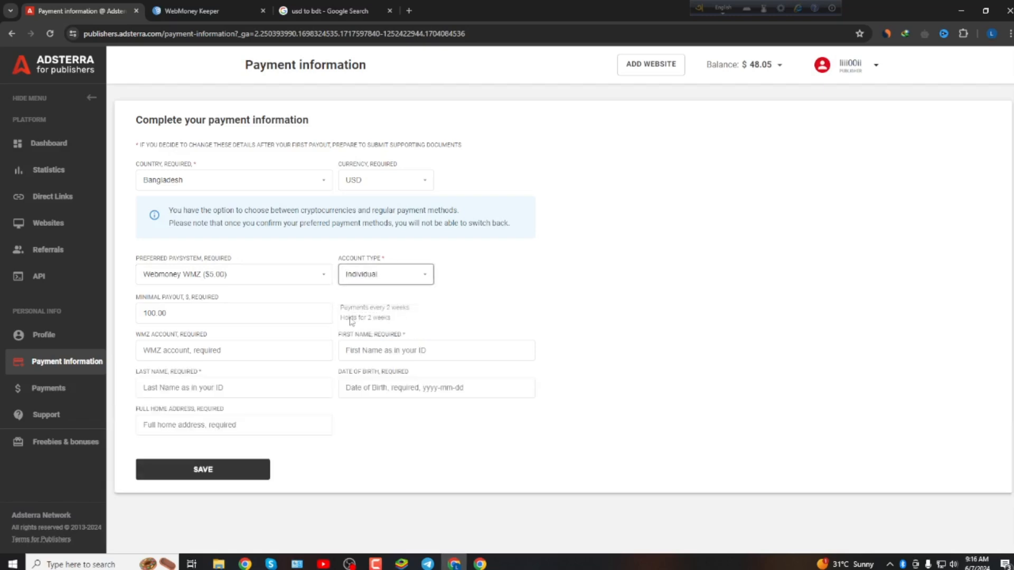
drag(195, 315, 144, 314)
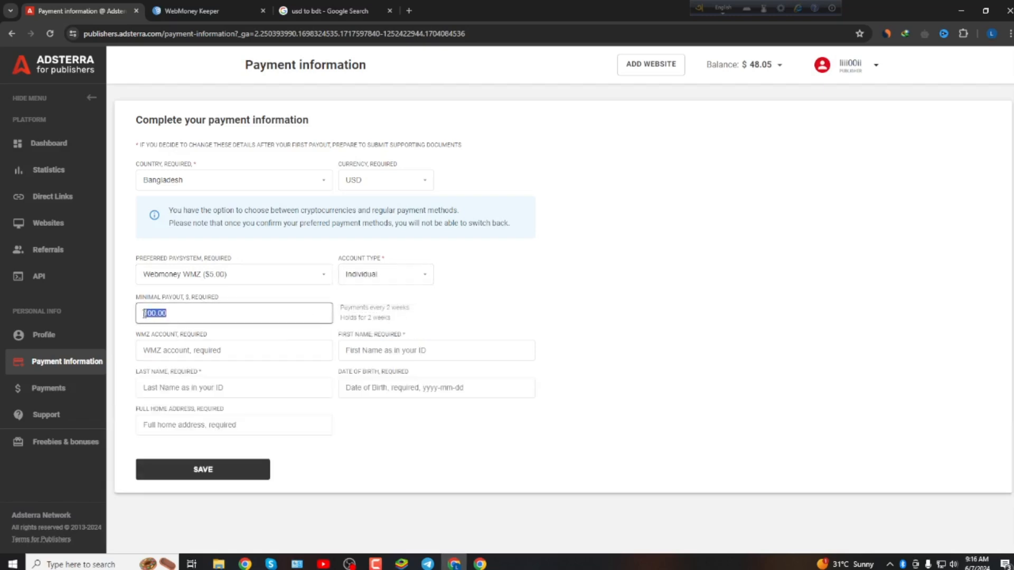
text(5)
click(564, 279)
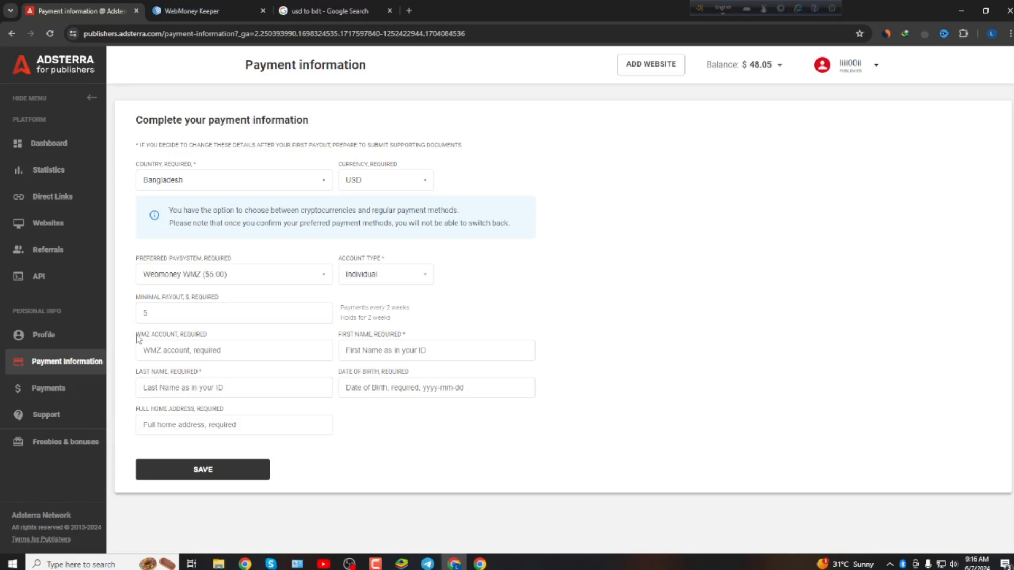
click(202, 351)
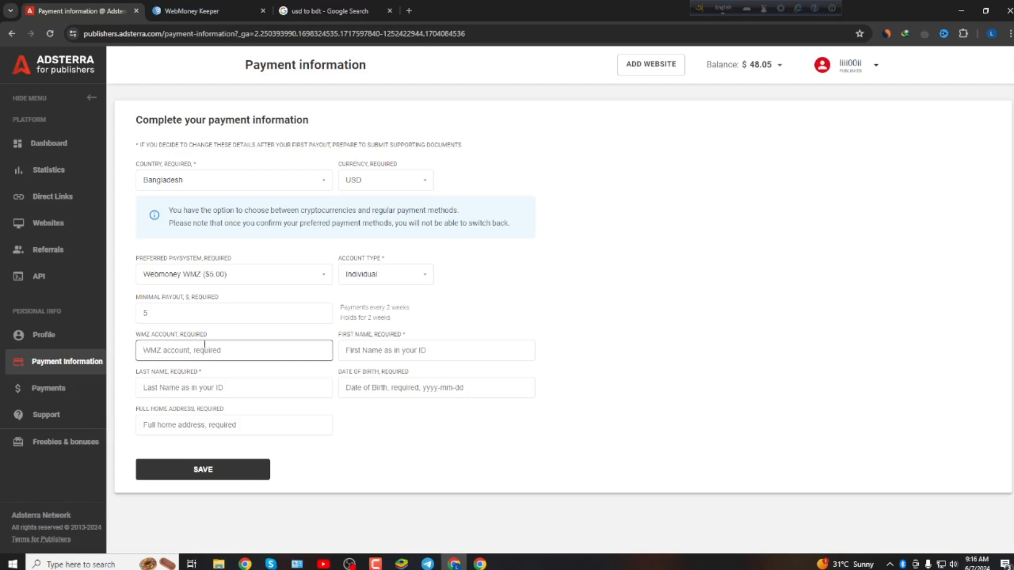
Step: In WebMoney Keeper, reveal the 0.27 WMZ balance and copy the WMZ wallet number
click(192, 10)
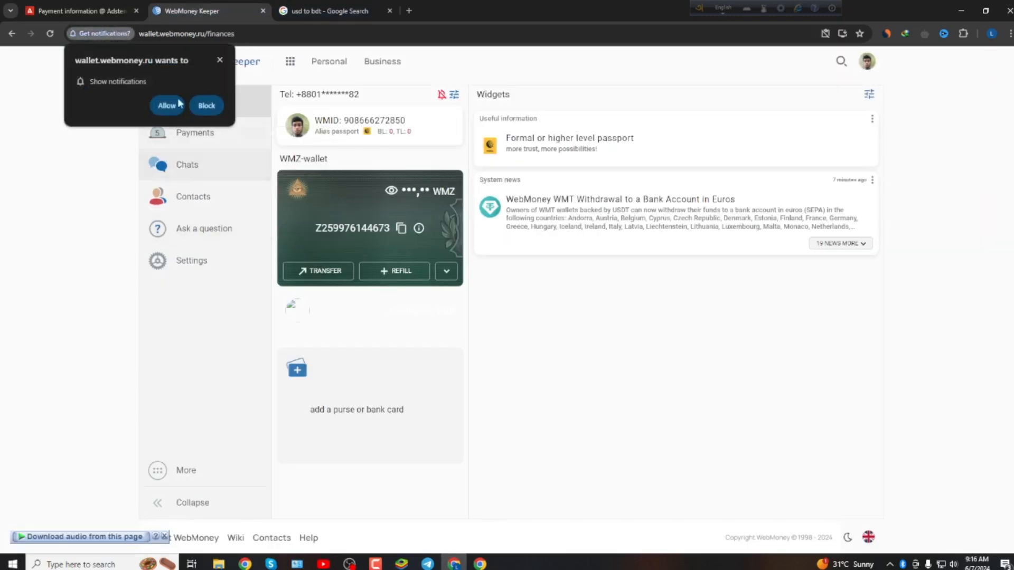
click(219, 60)
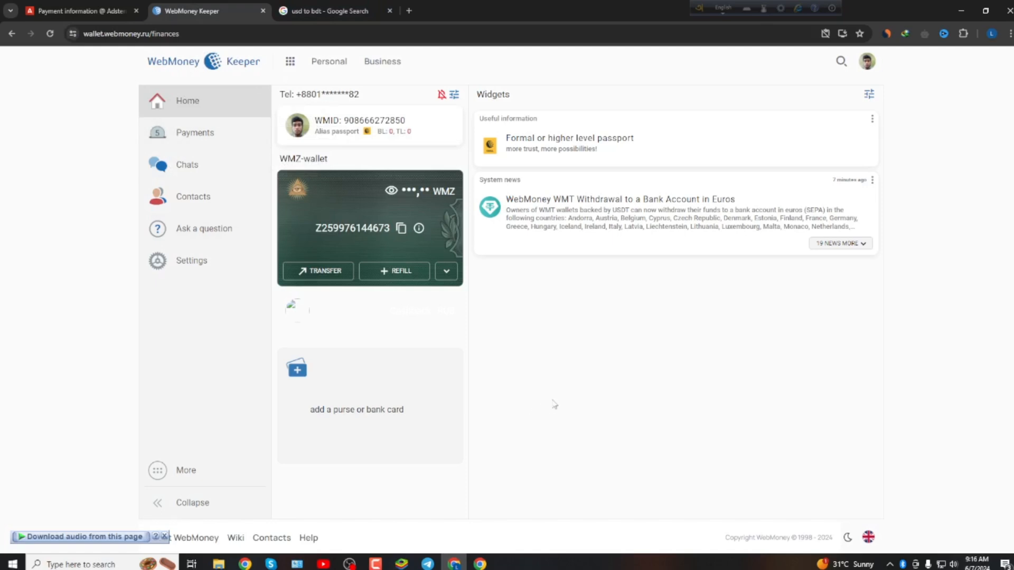
click(49, 33)
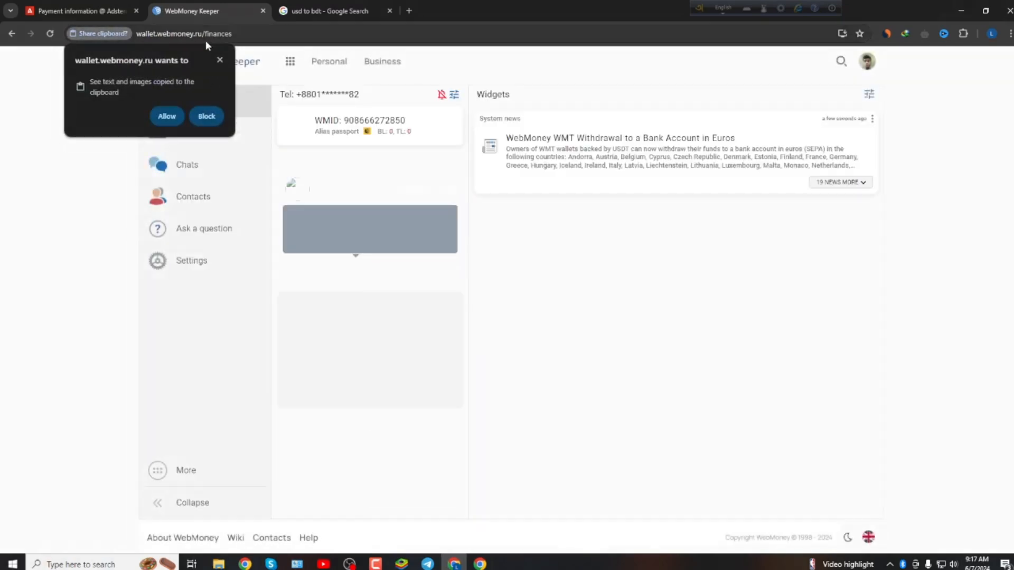
click(219, 60)
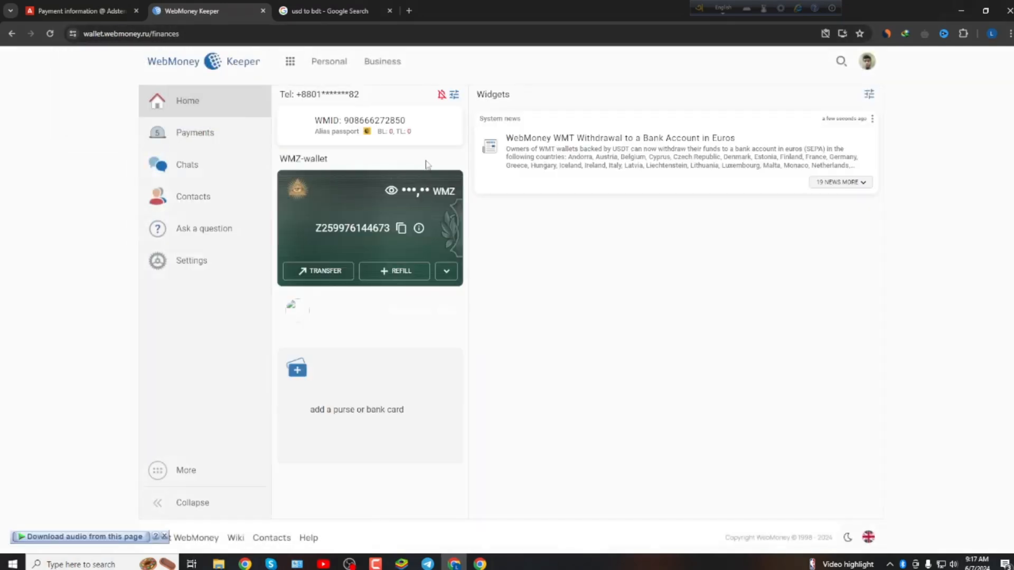
click(388, 182)
click(219, 60)
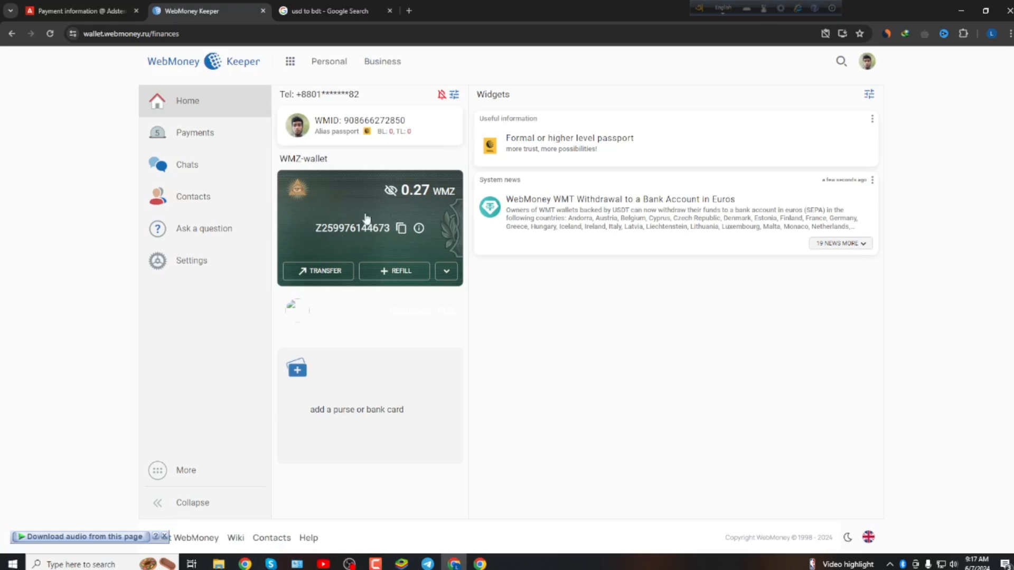
click(399, 232)
Step: Paste the copied wallet number into Adsterra's WMZ account field
click(82, 5)
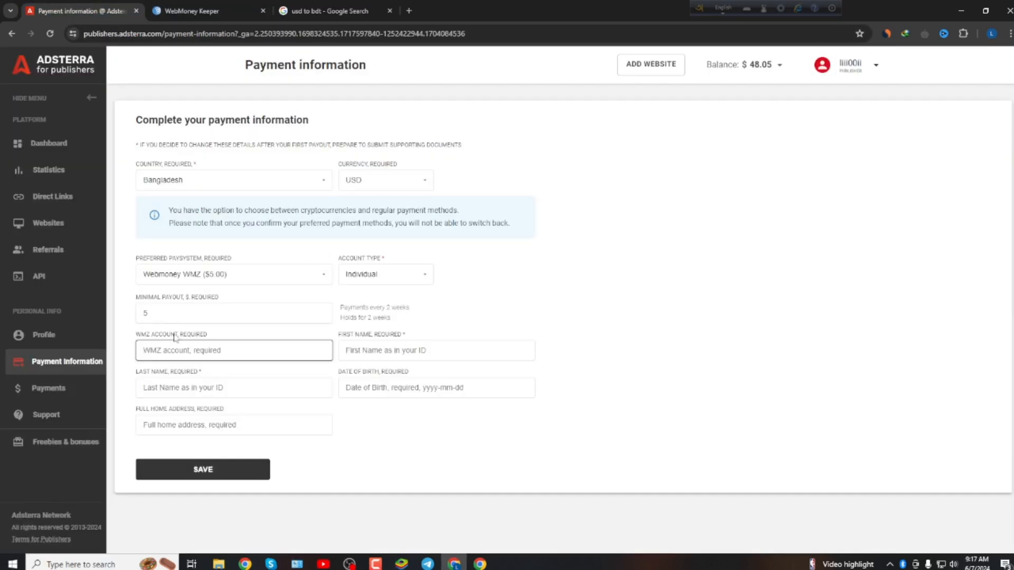
right_click(183, 354)
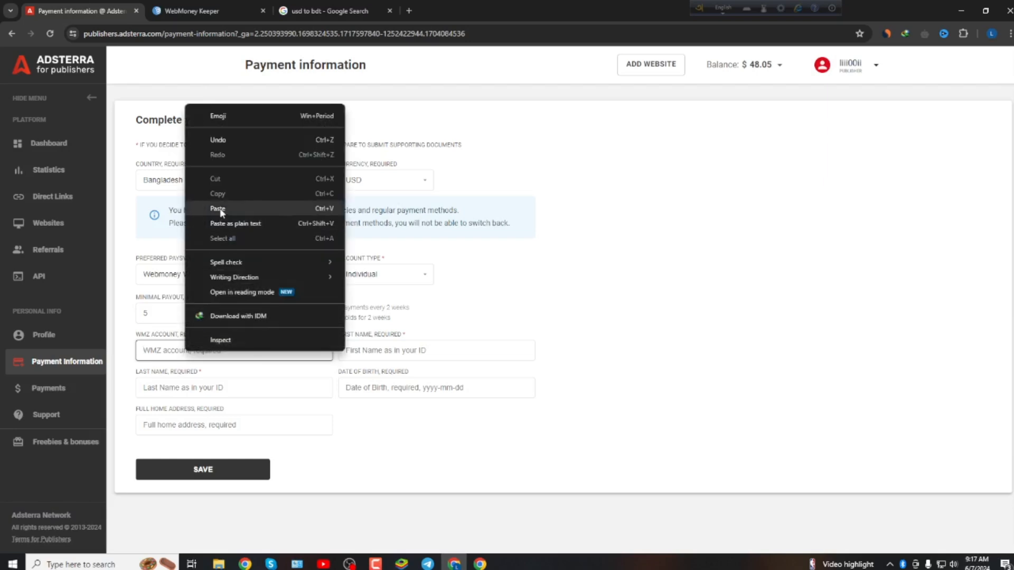
click(222, 211)
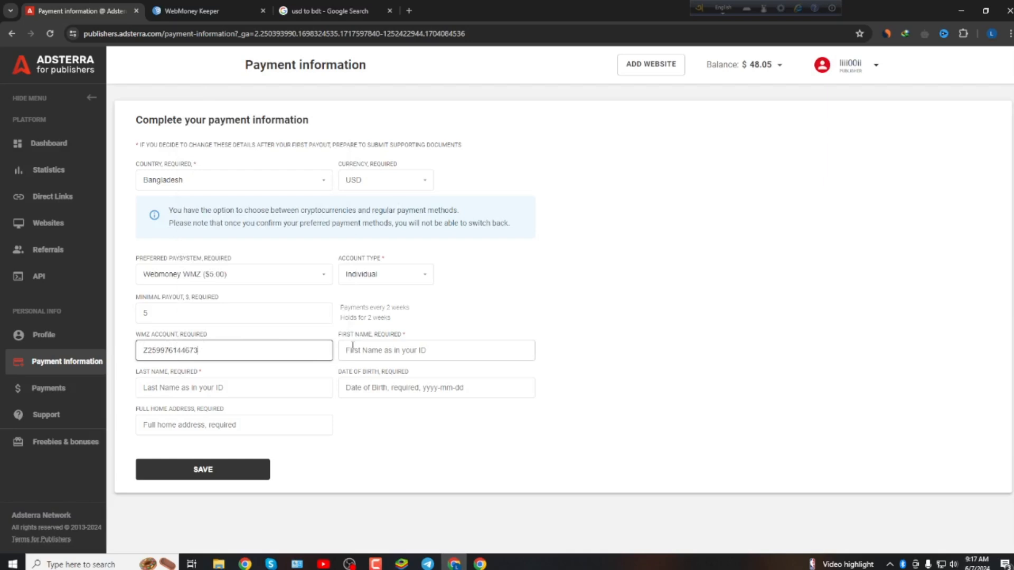
Step: Fill in the payee's first name and last name
click(374, 349)
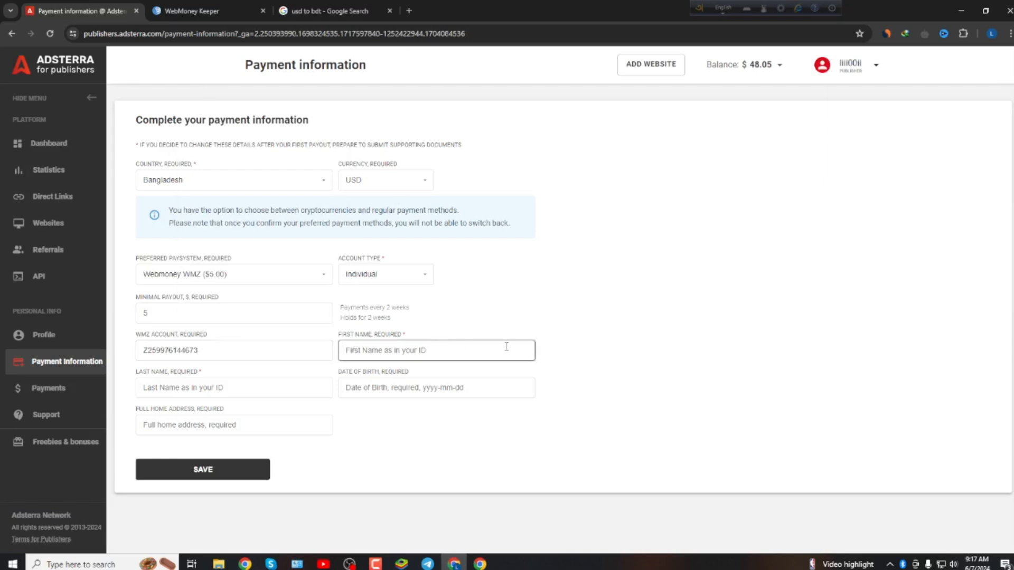
click(576, 358)
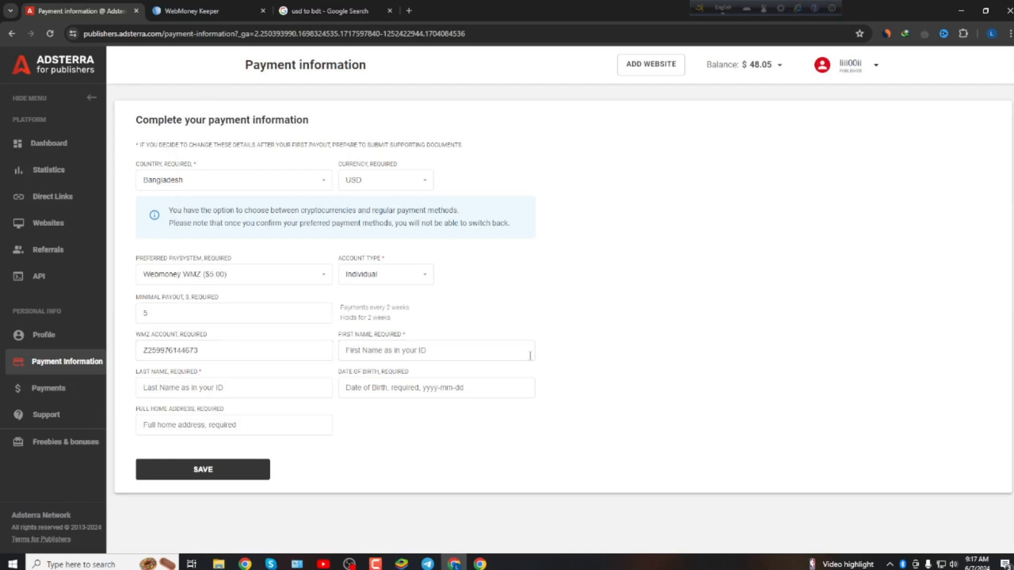
click(530, 356)
click(542, 354)
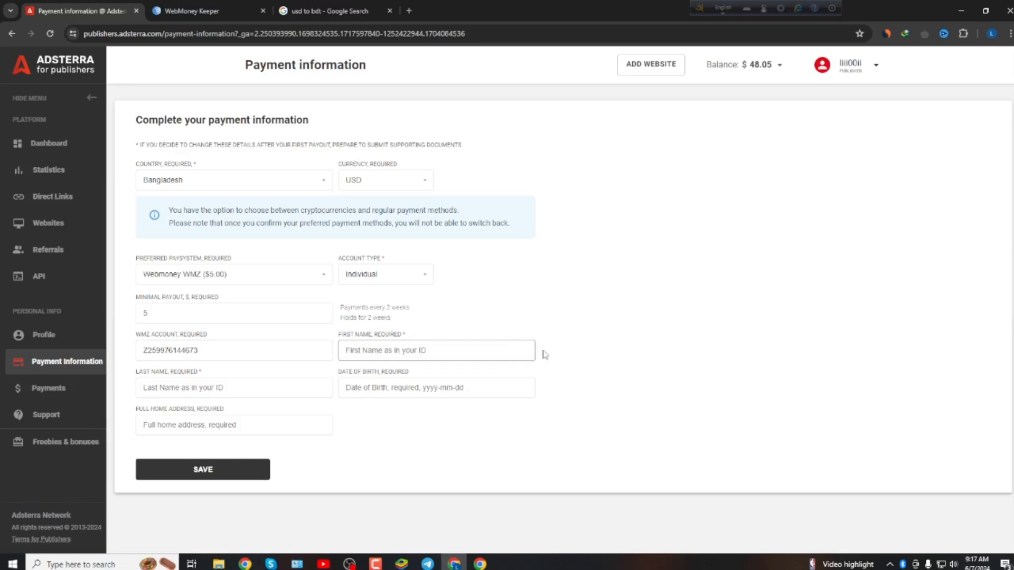
click(466, 356)
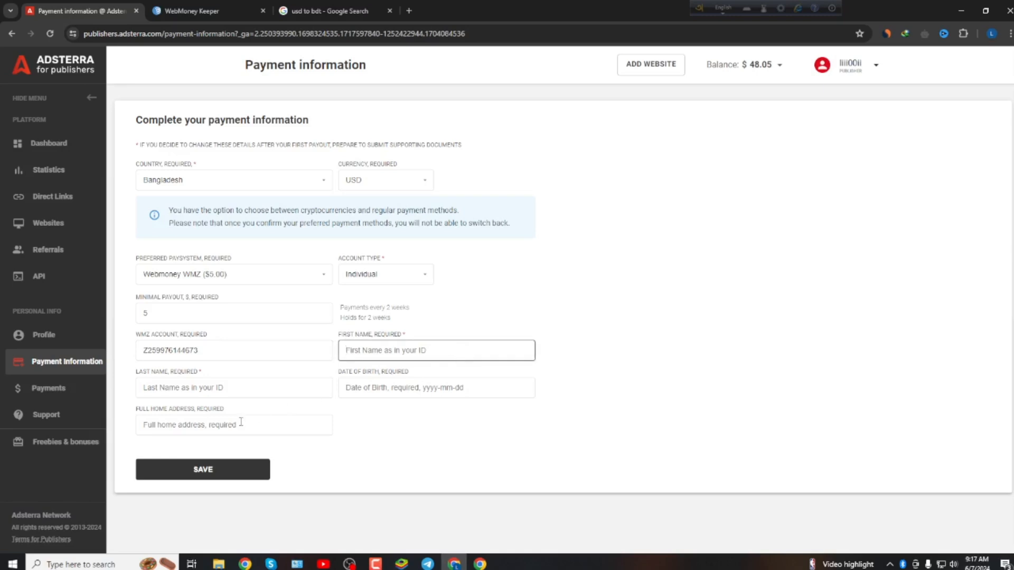
click(244, 393)
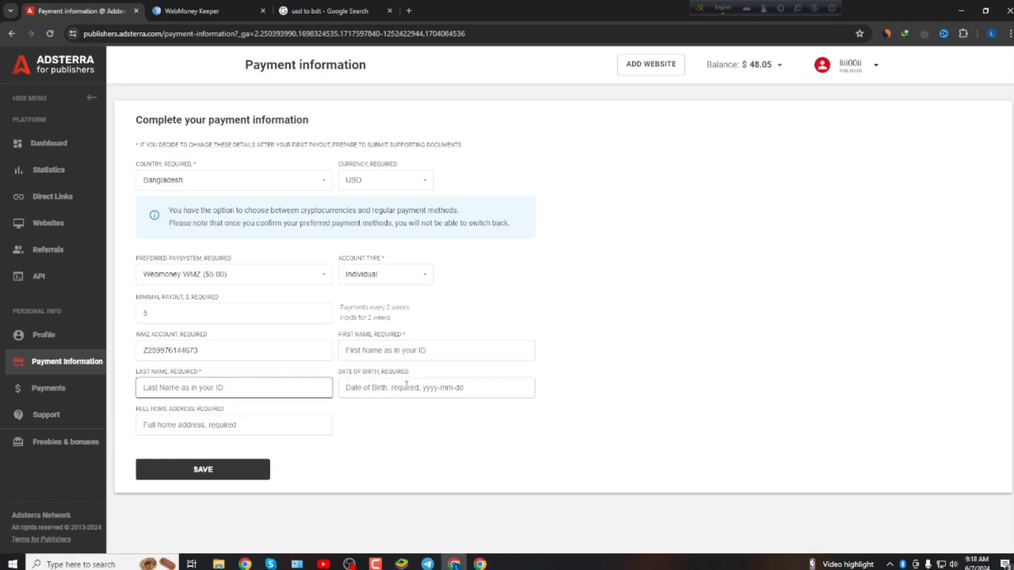
click(410, 354)
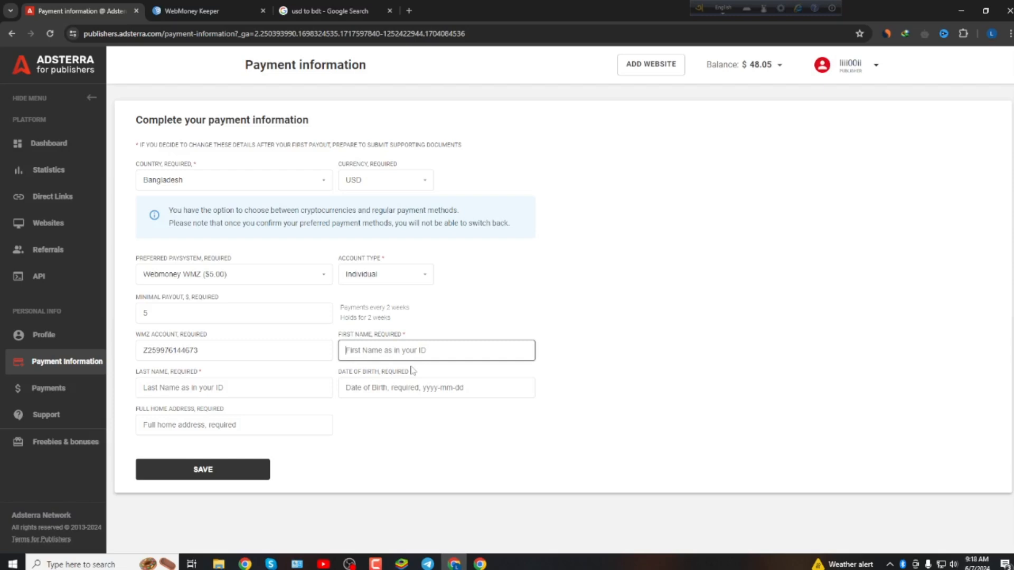
text(md)
key(BackSpace)
key(BackSpace)
key(BackSpace)
click(248, 388)
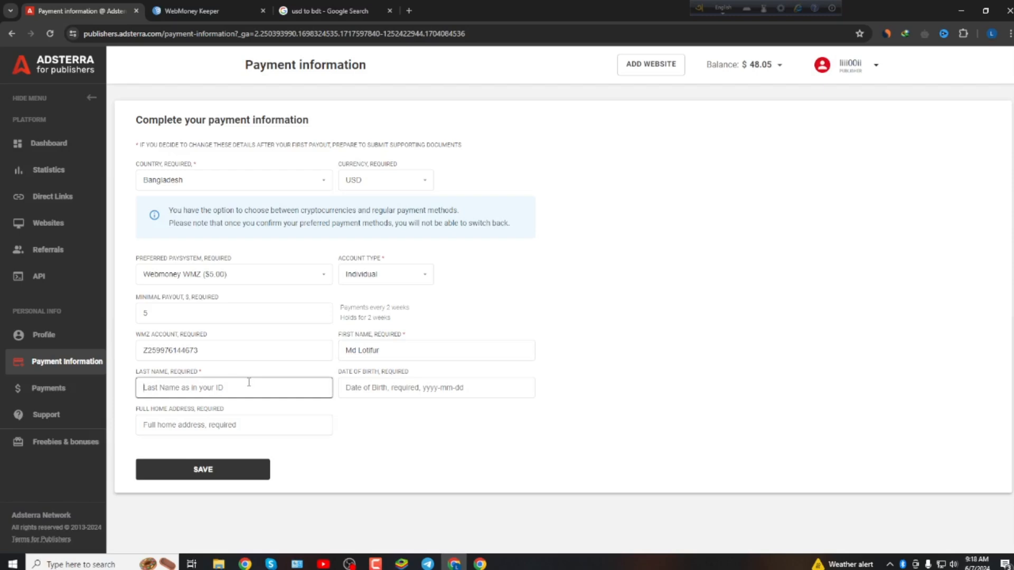
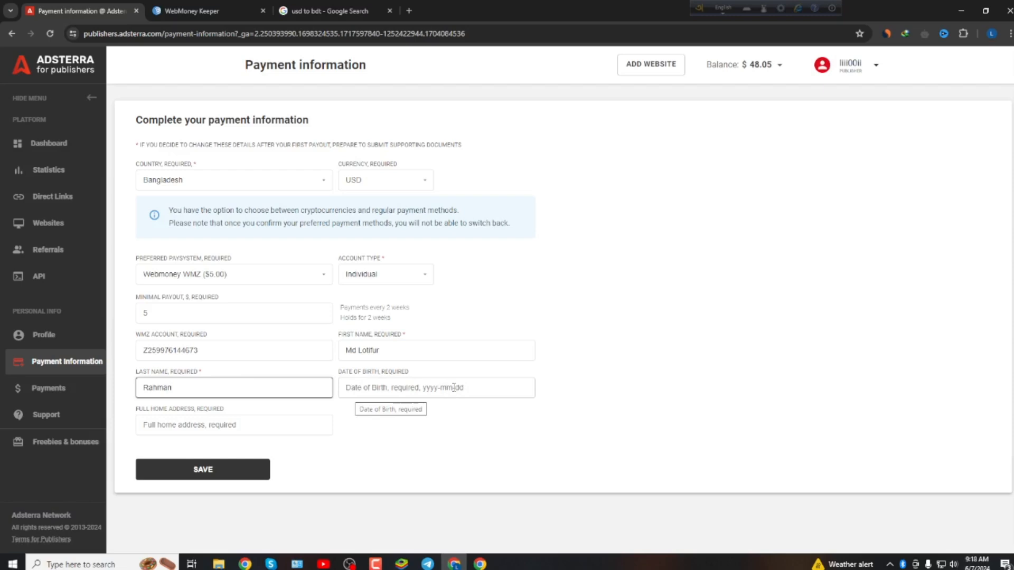
Step: Remove the stray trailing dash from the first name
click(427, 388)
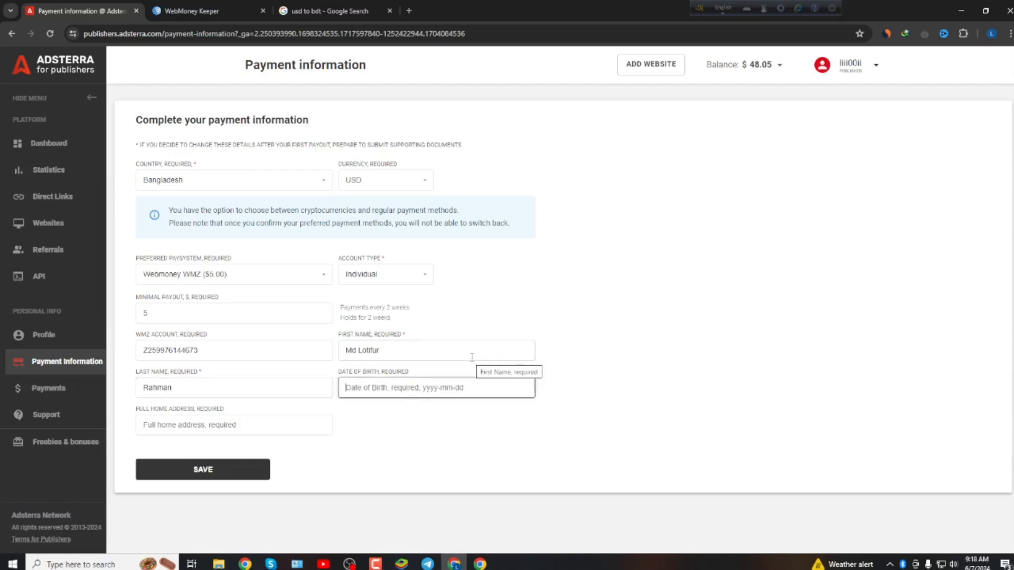
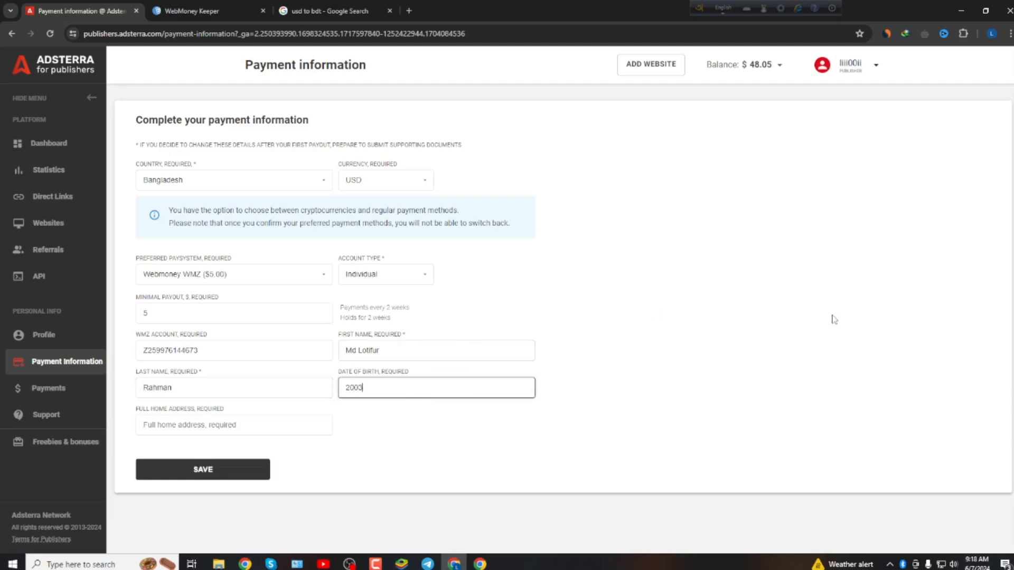
key(Return)
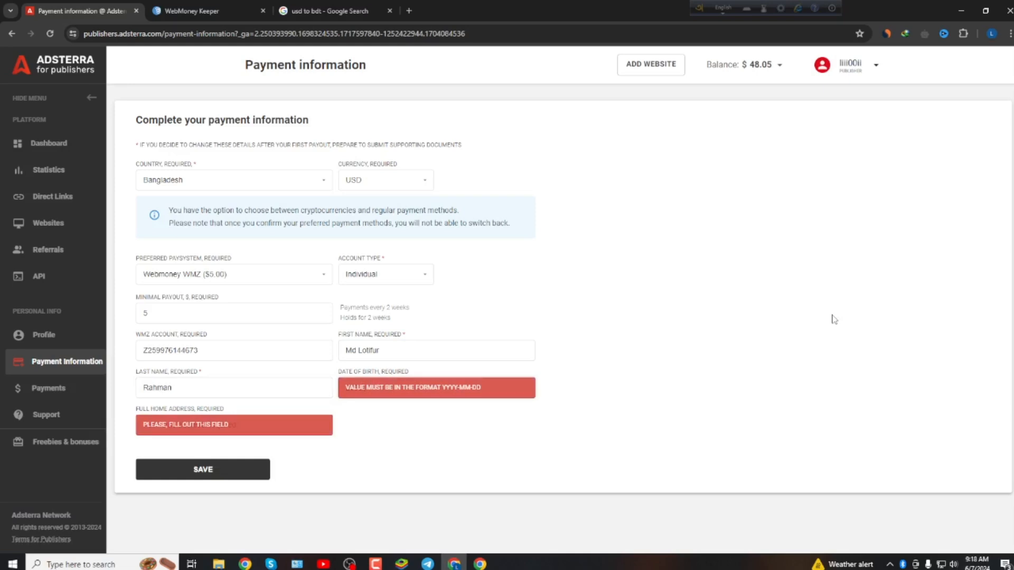
click(415, 358)
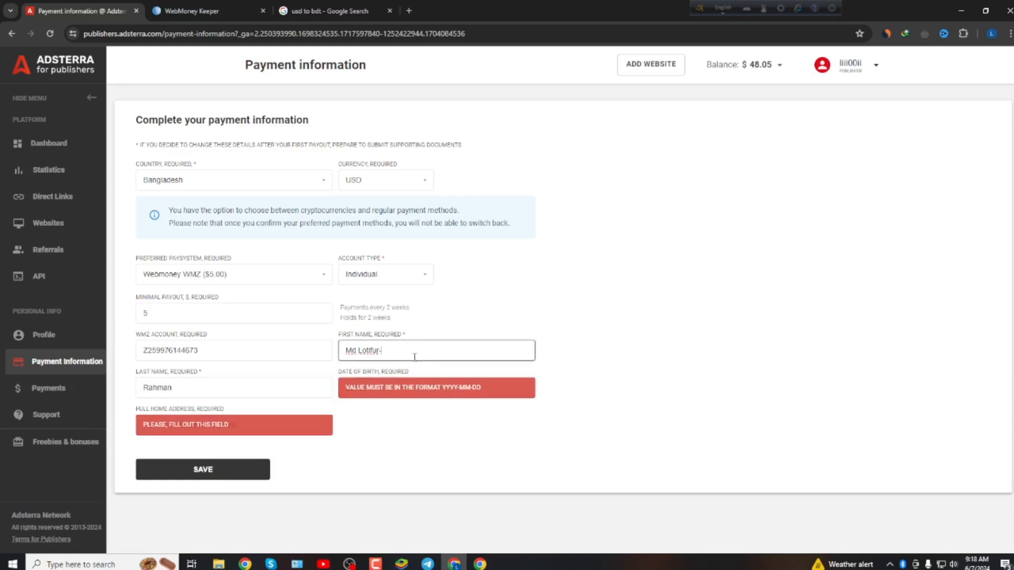
key(BackSpace)
Step: Enter the date of birth in YYYY-MM-DD format
click(349, 398)
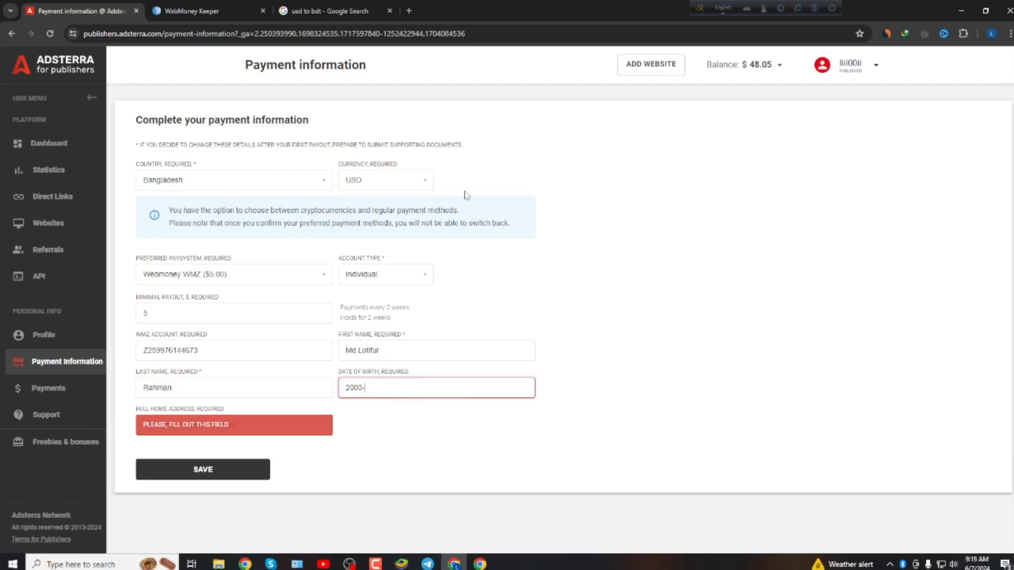
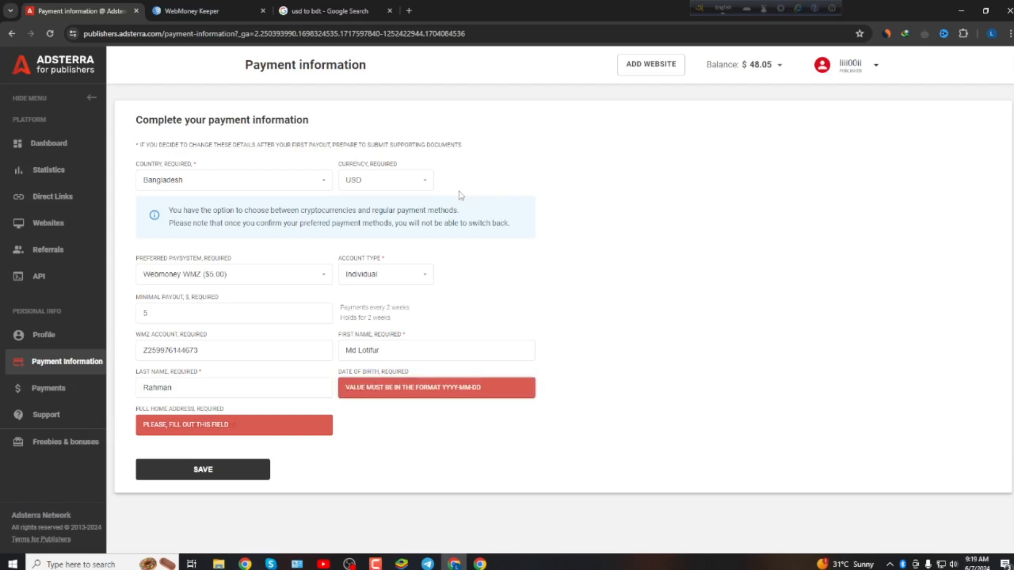
click(409, 392)
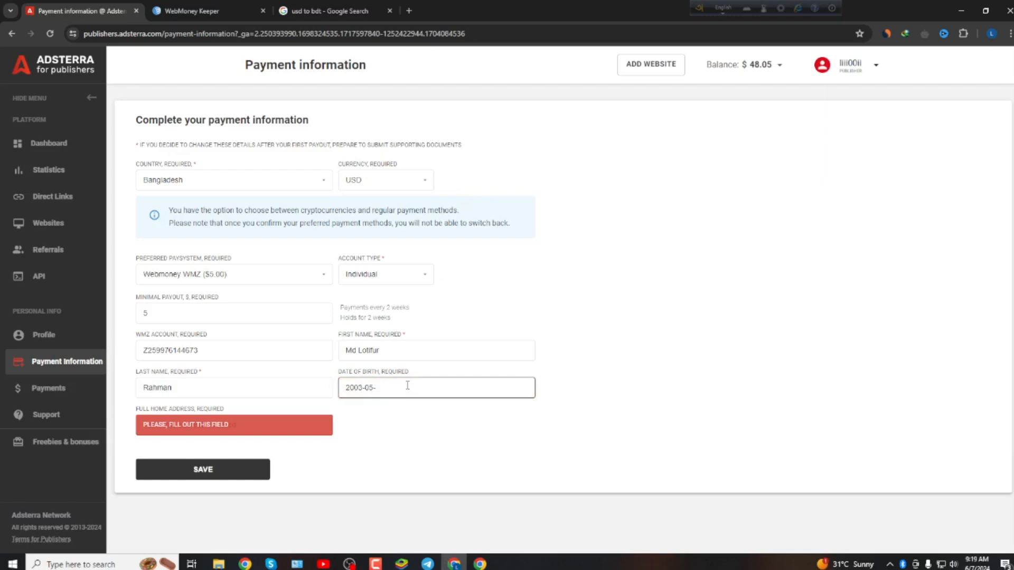
click(235, 427)
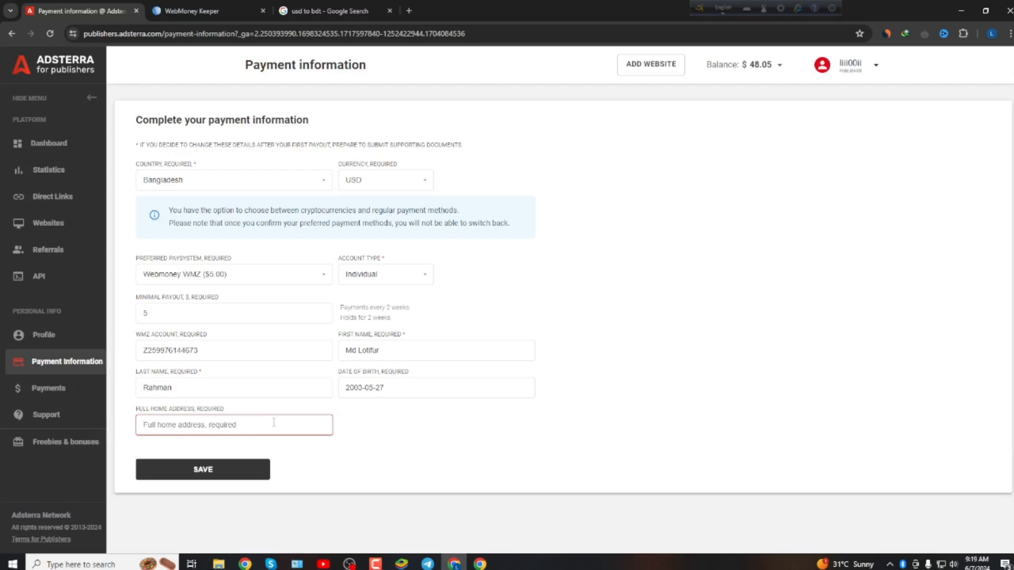
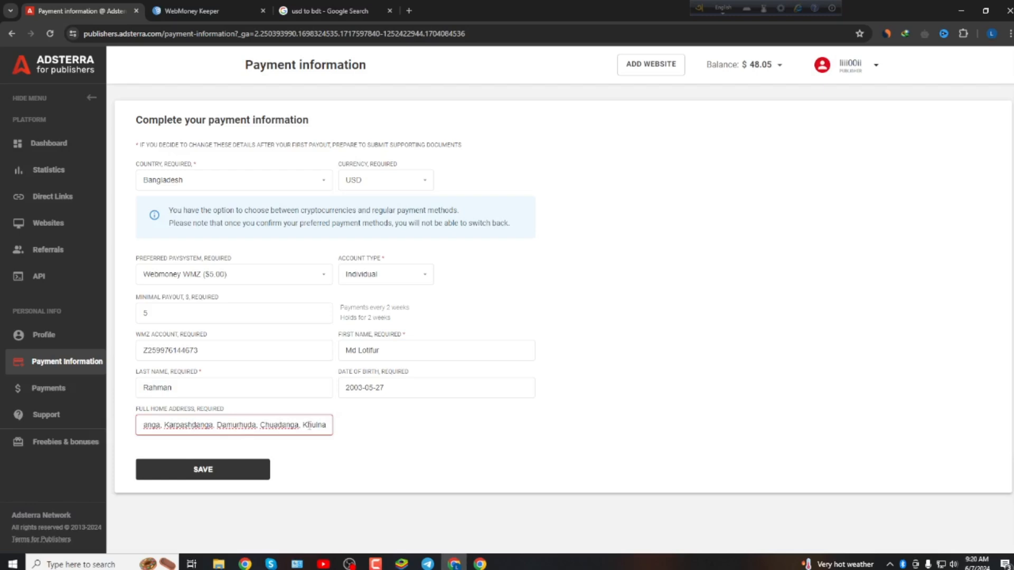
Step: Proofread the entered address by selecting each of its parts in turn
click(193, 425)
drag(288, 428, 178, 433)
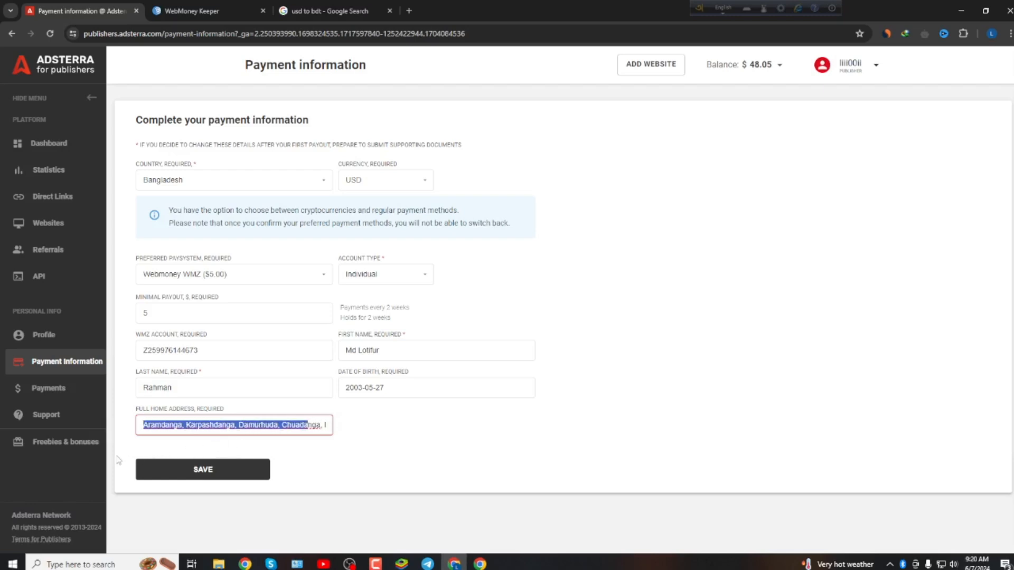
click(187, 430)
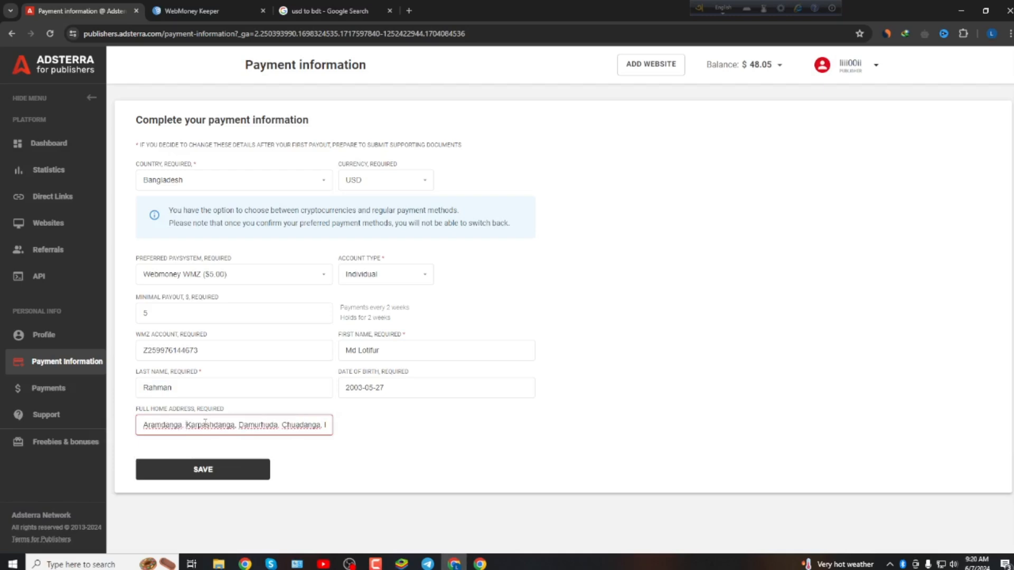
drag(286, 427, 324, 428)
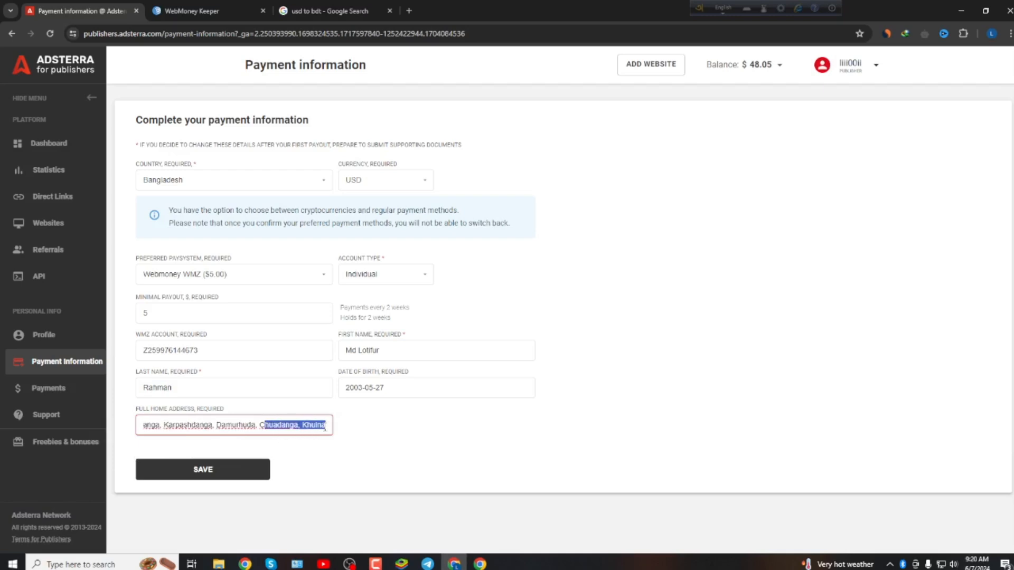
drag(212, 429, 160, 428)
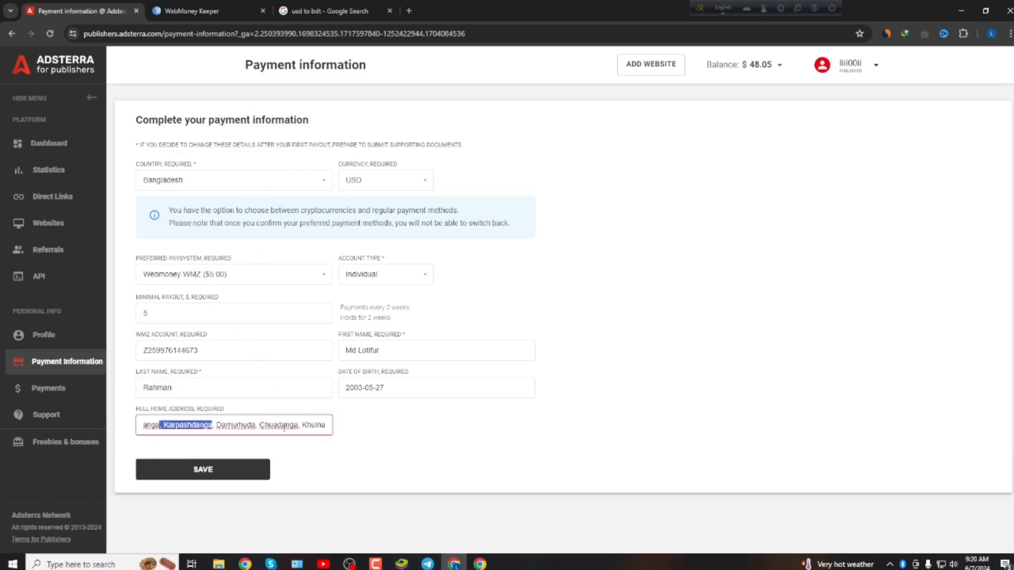
click(153, 427)
drag(152, 427, 113, 436)
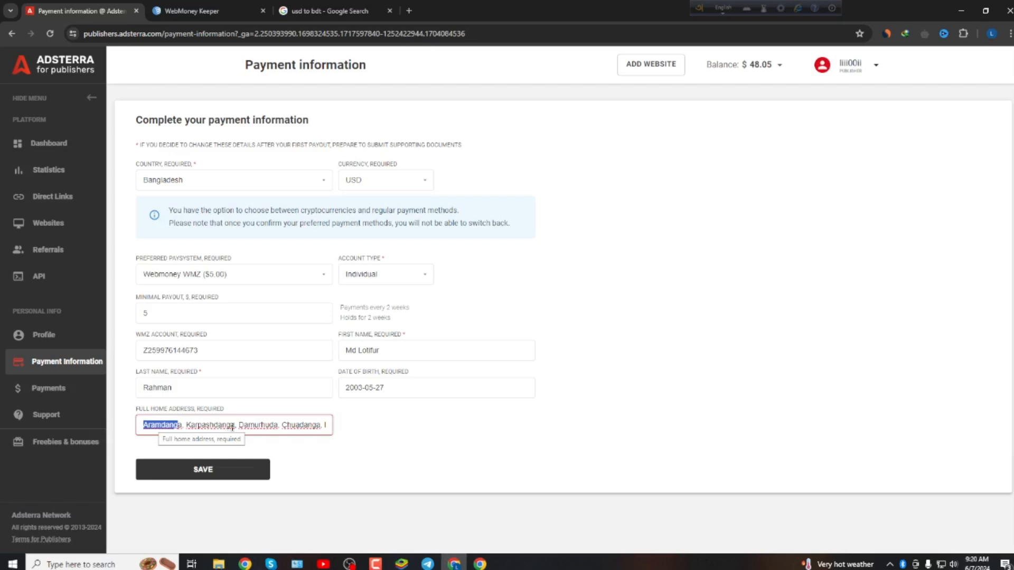
drag(260, 425, 319, 432)
click(321, 432)
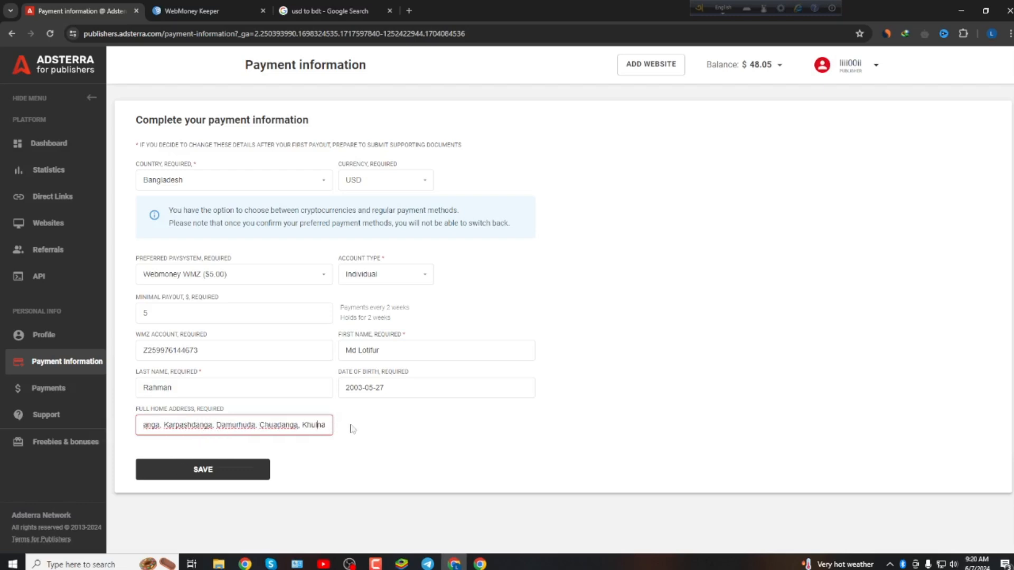
click(352, 429)
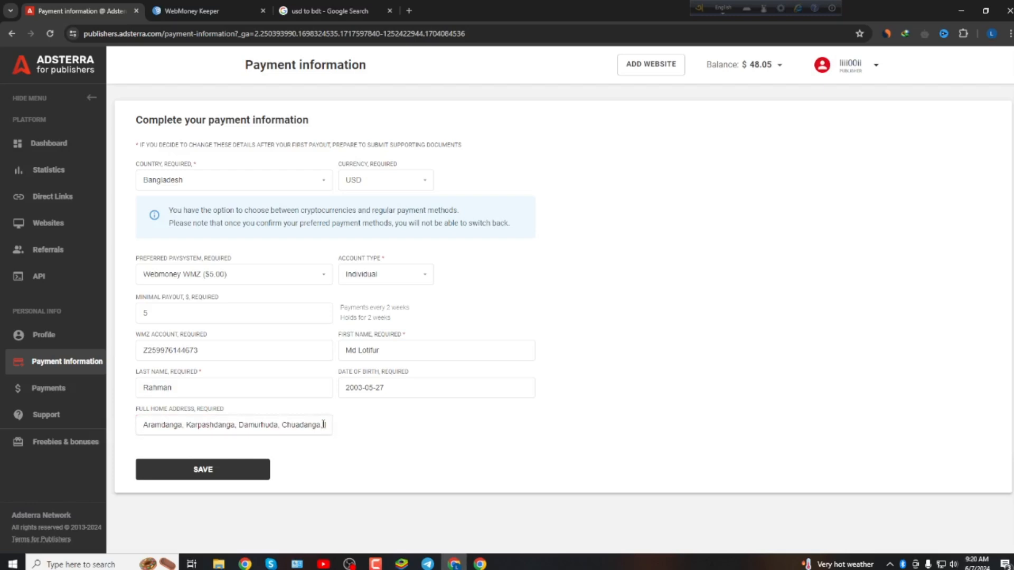
double_click(324, 424)
click(363, 424)
click(344, 389)
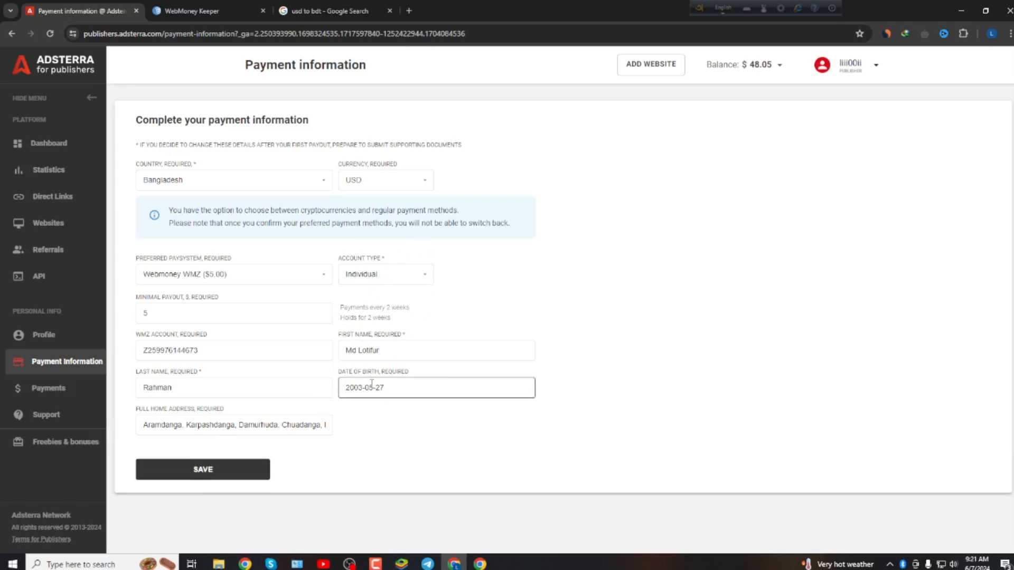
click(614, 322)
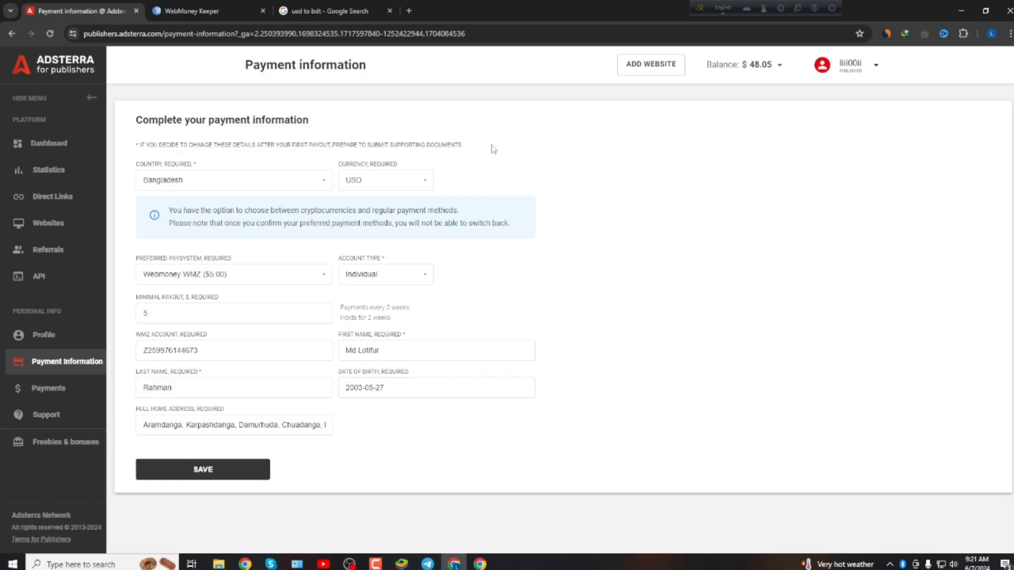
click(186, 11)
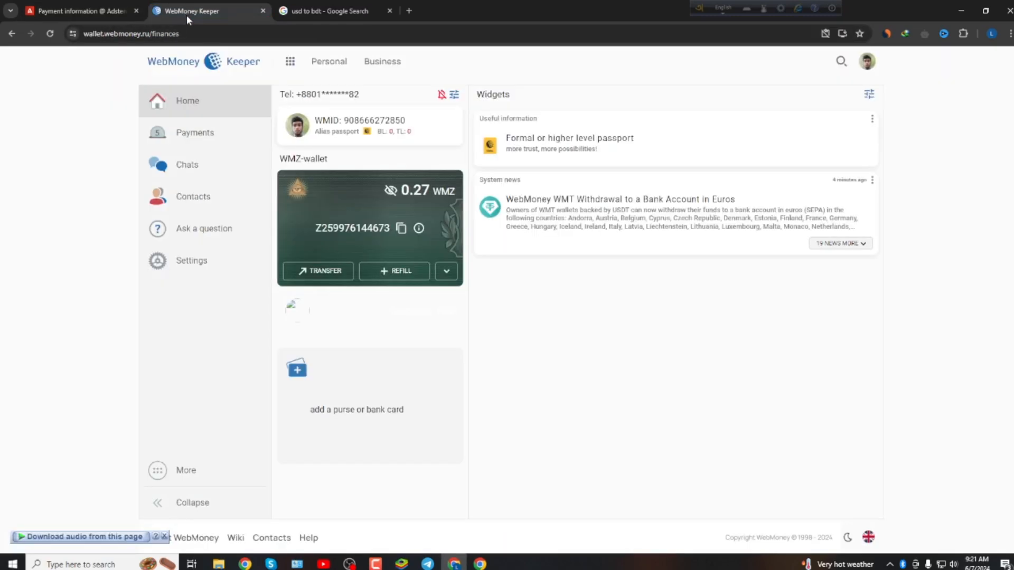
click(79, 10)
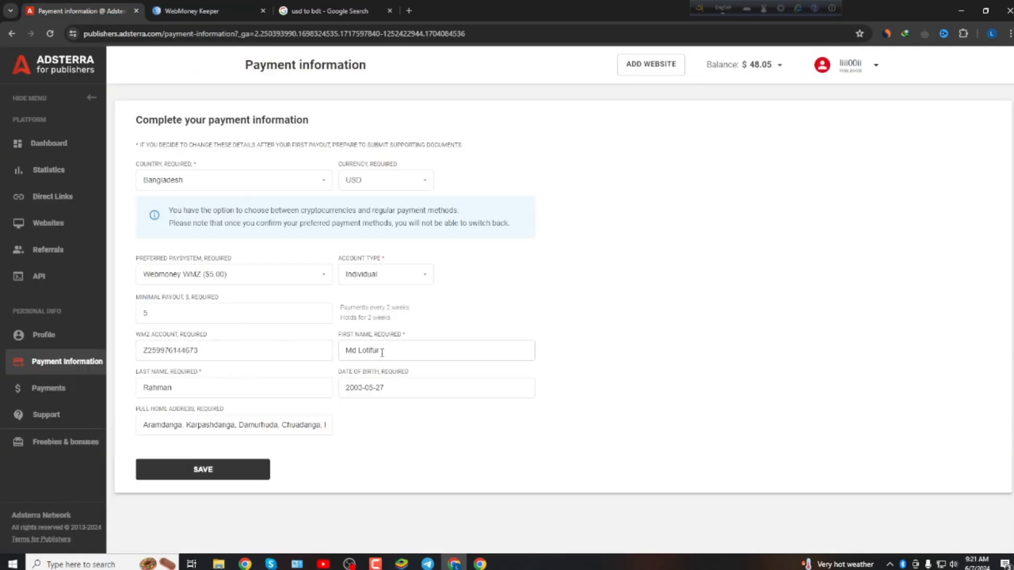
click(211, 391)
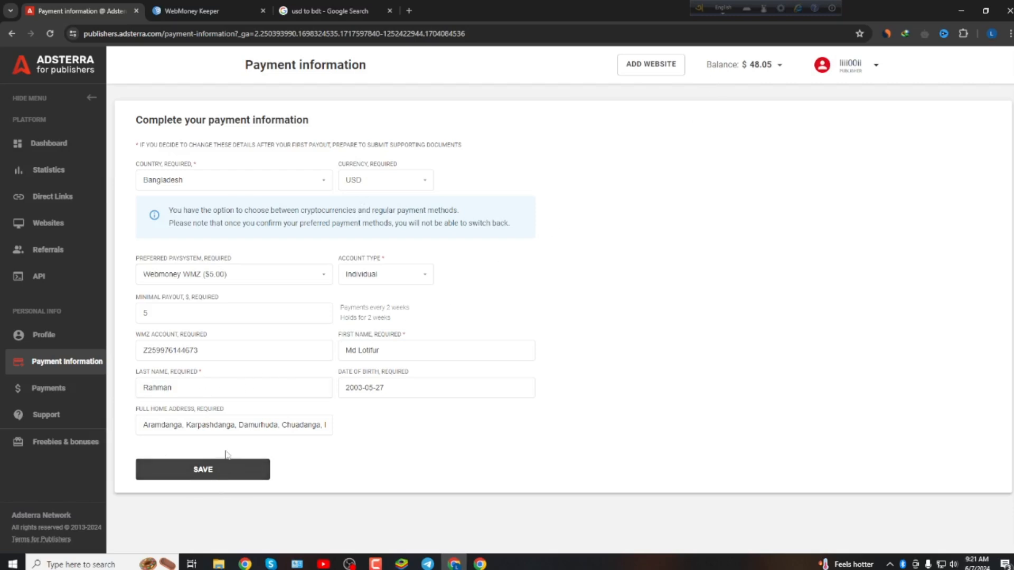
Step: Save the WMZ payment details, accepting the loss of crypto payment methods
click(261, 469)
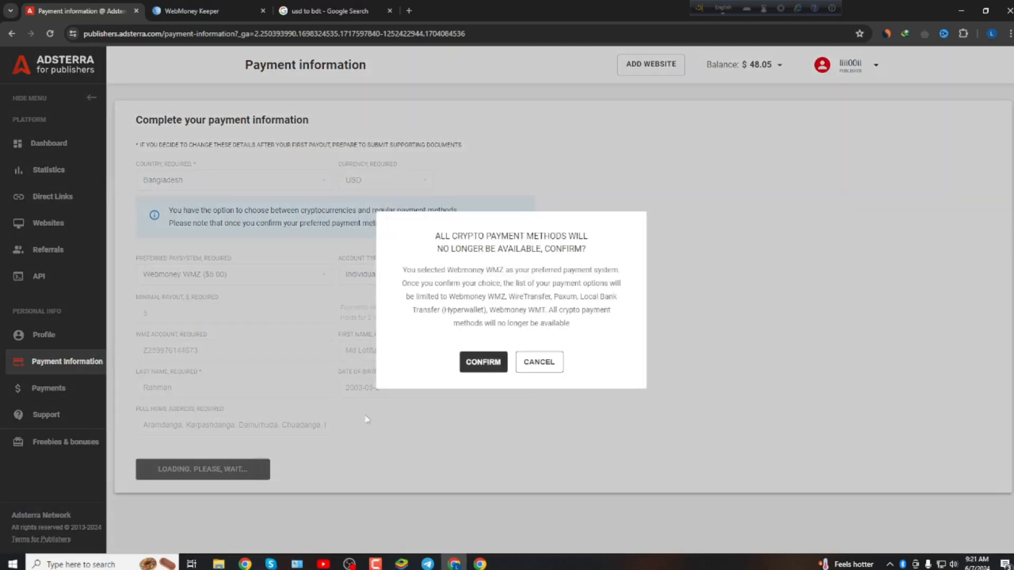
click(482, 362)
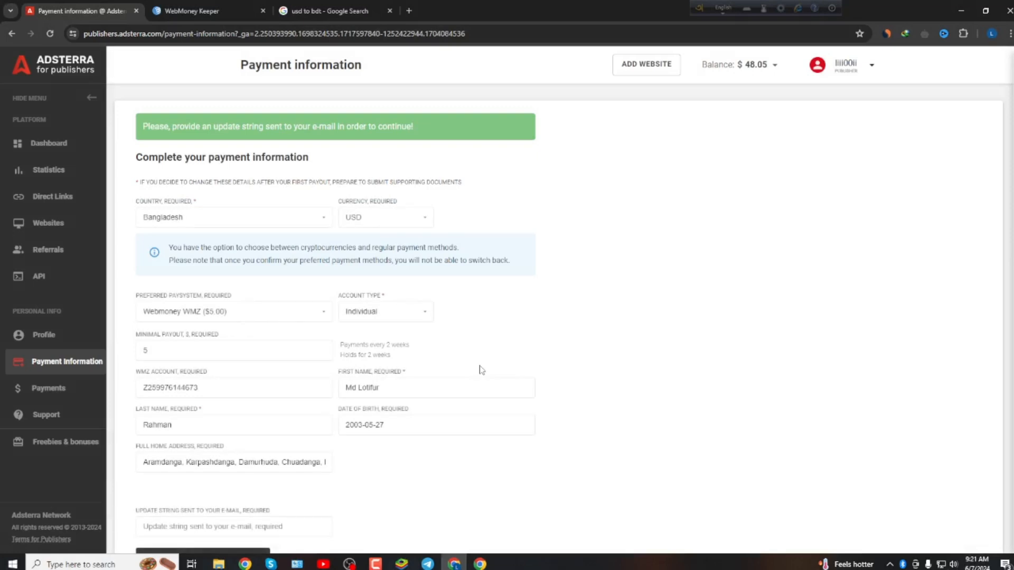
scroll(445, 338, down, 1)
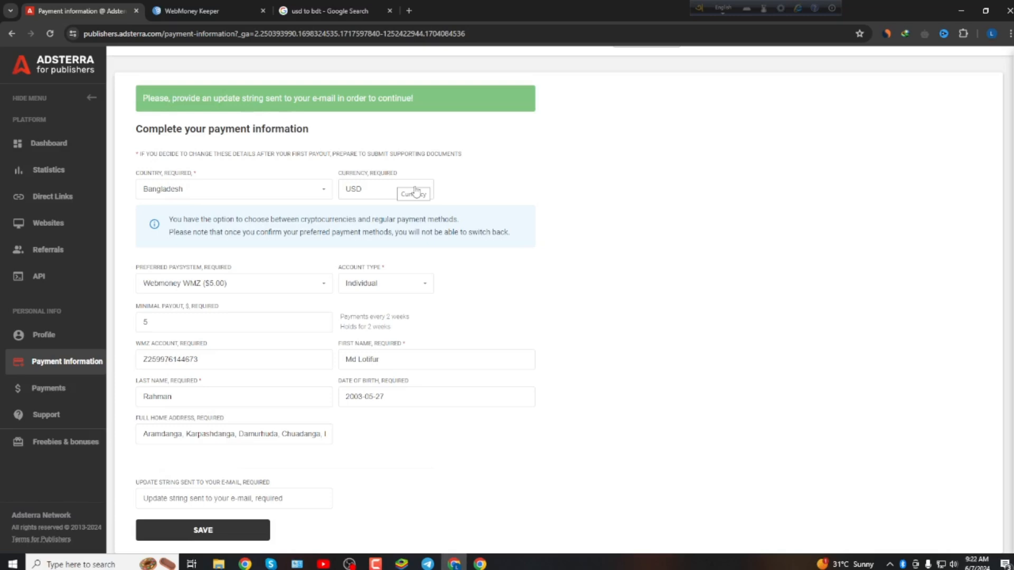
Step: Enter the update string from the e-mail and save the payment form
click(198, 495)
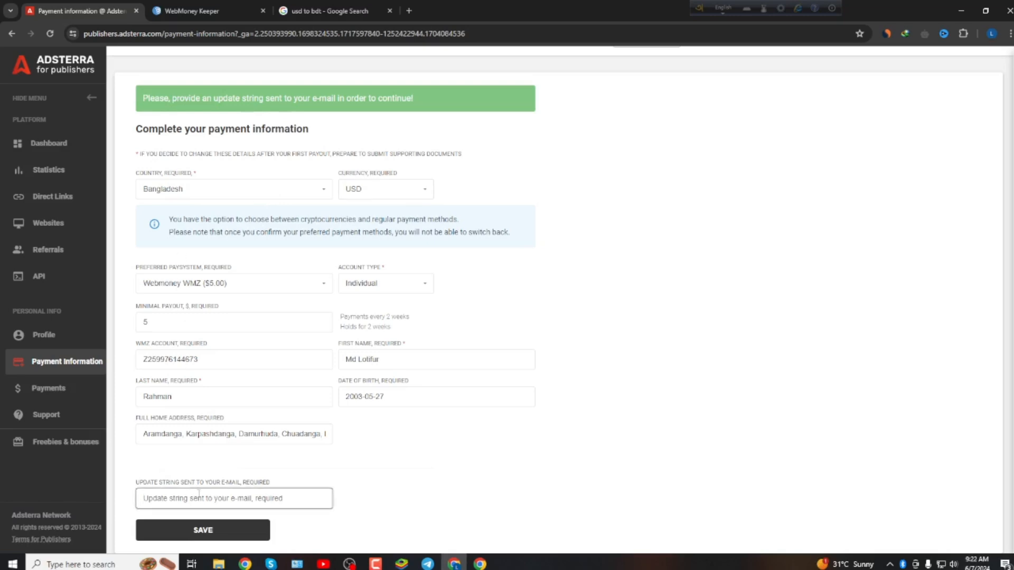
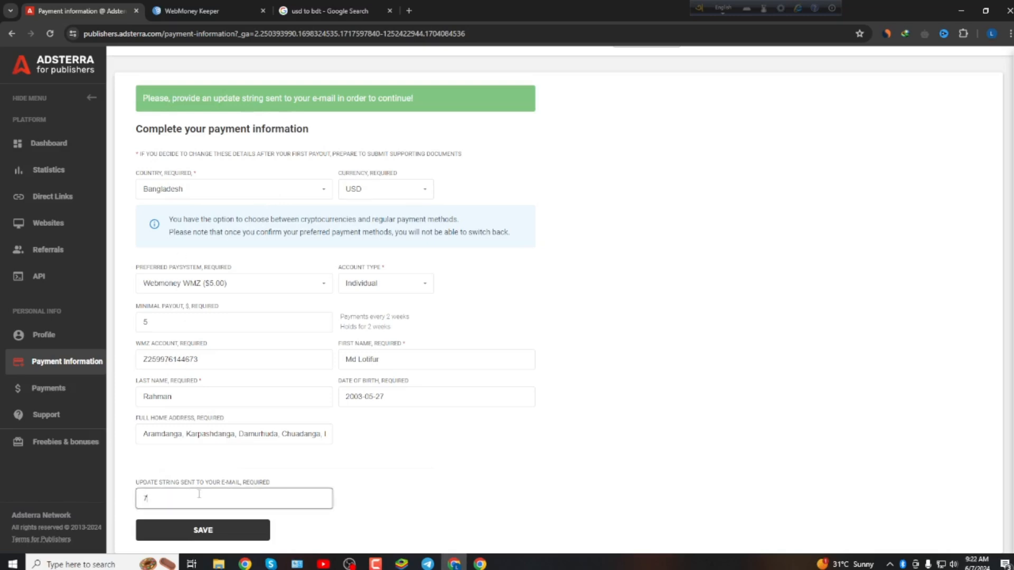
click(234, 527)
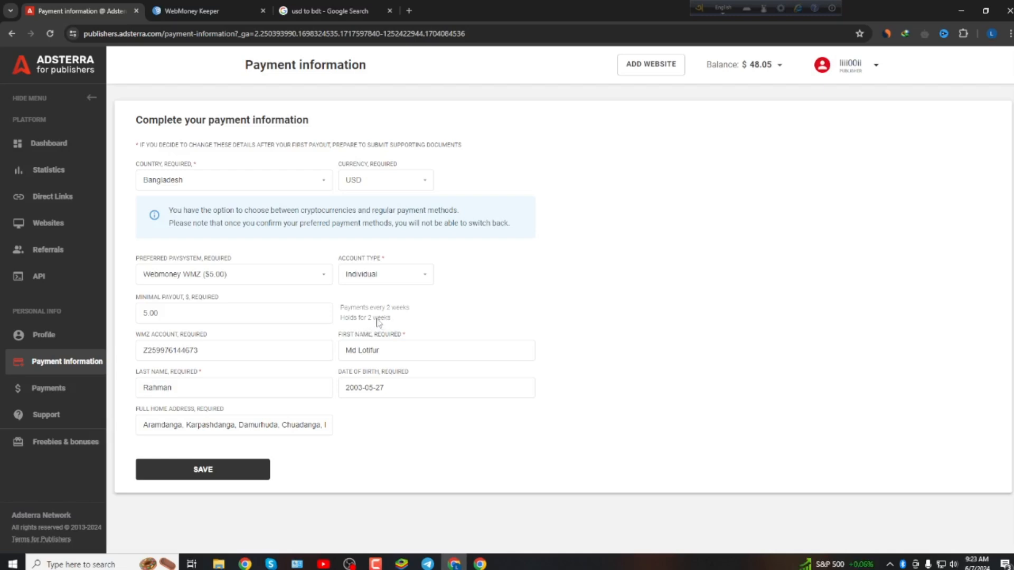
drag(737, 65, 774, 68)
click(732, 103)
Step: Check the Payments page showing the $47.46 payout for 2024/06/17–18, then return to Payment Information
click(57, 375)
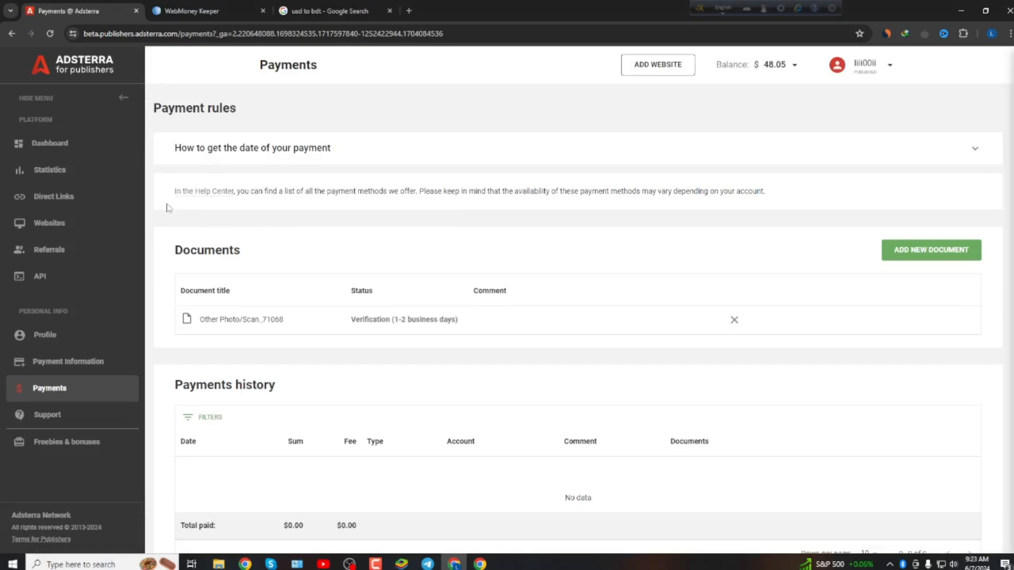
click(84, 363)
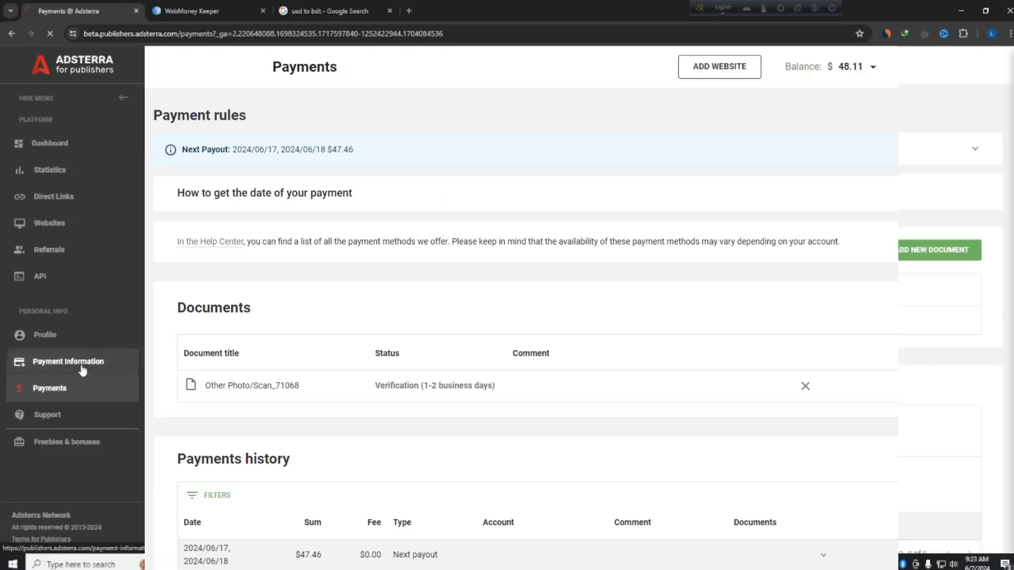